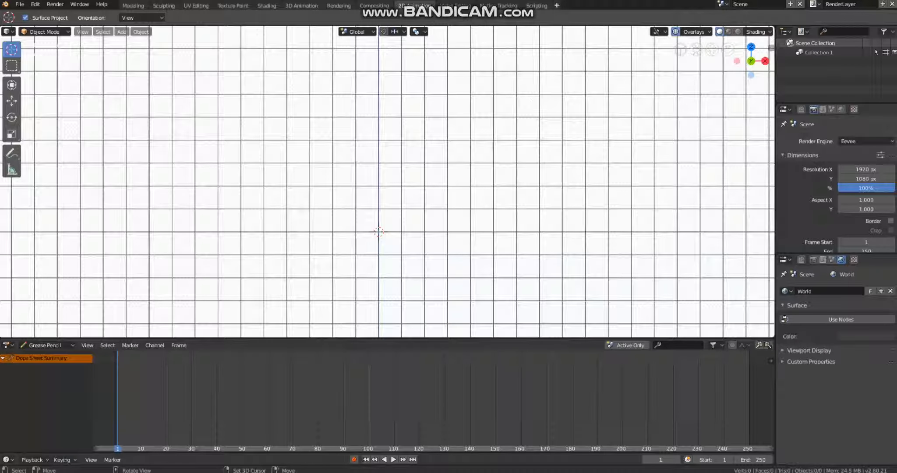
# Add a blank Grease Pencil object to the scene and switch it to Draw mode.
pyautogui.hotkey('shift', 'a')
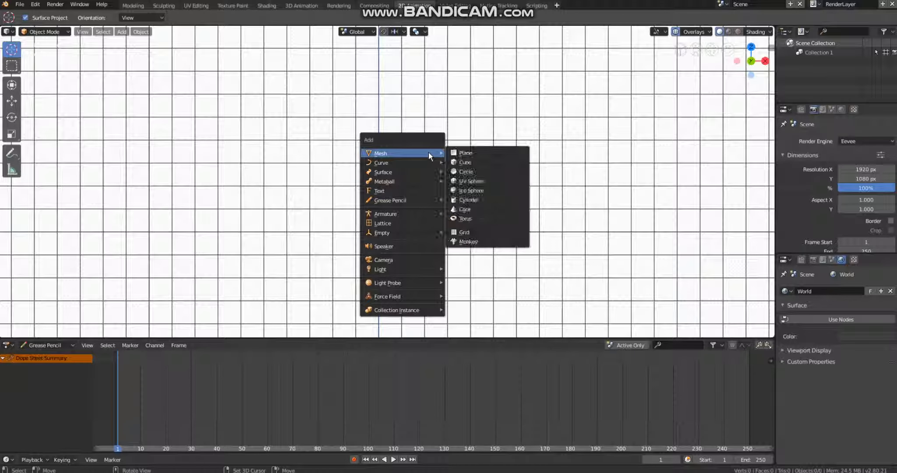
pyautogui.moveTo(435, 200)
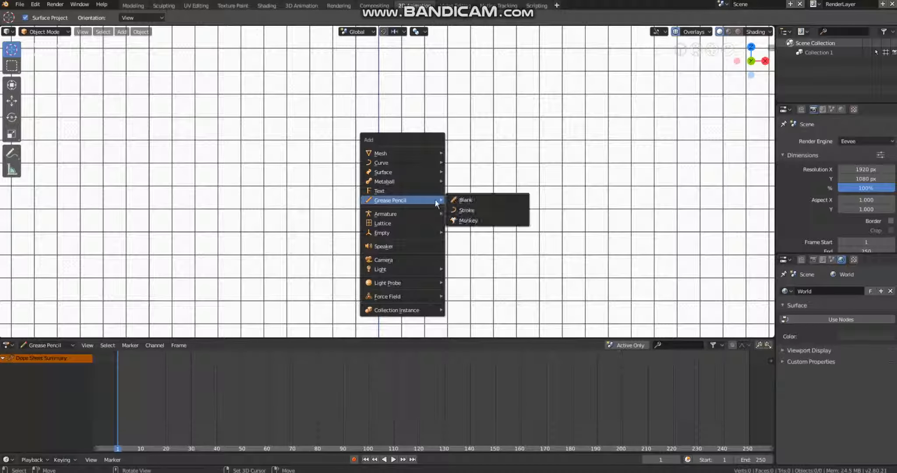
pyautogui.click(464, 203)
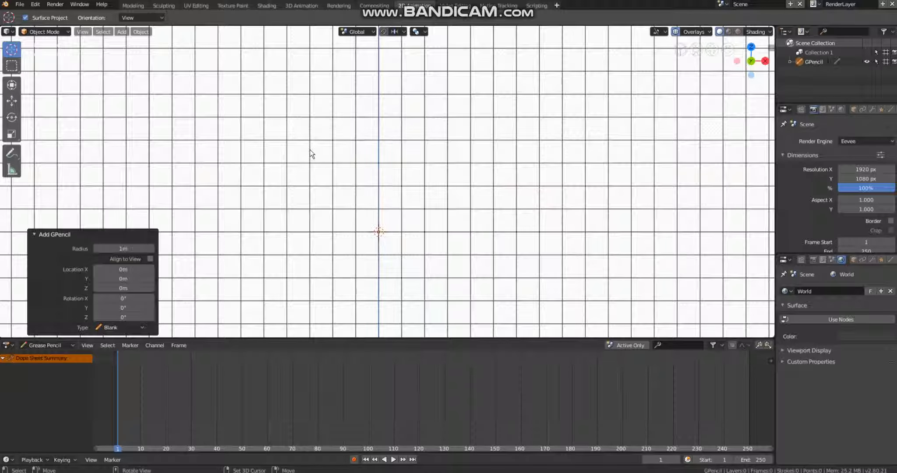
pyautogui.click(44, 31)
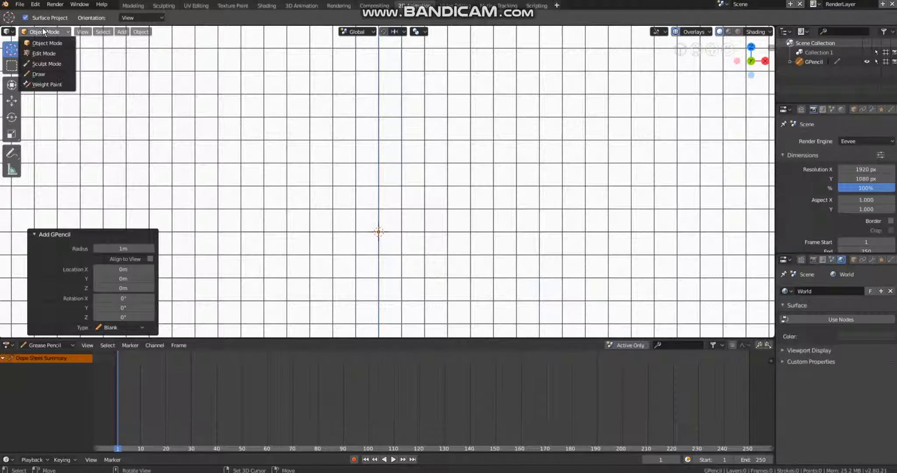
pyautogui.click(44, 75)
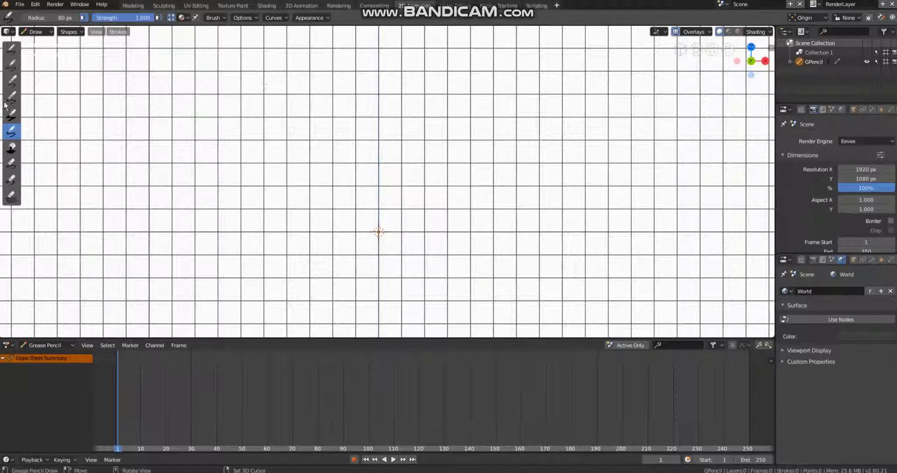
# Turn on automatic keyframing and draw a small circle on frame 1 with the Draw Pen, near the upper end of the vertical axis.
pyautogui.click(11, 62)
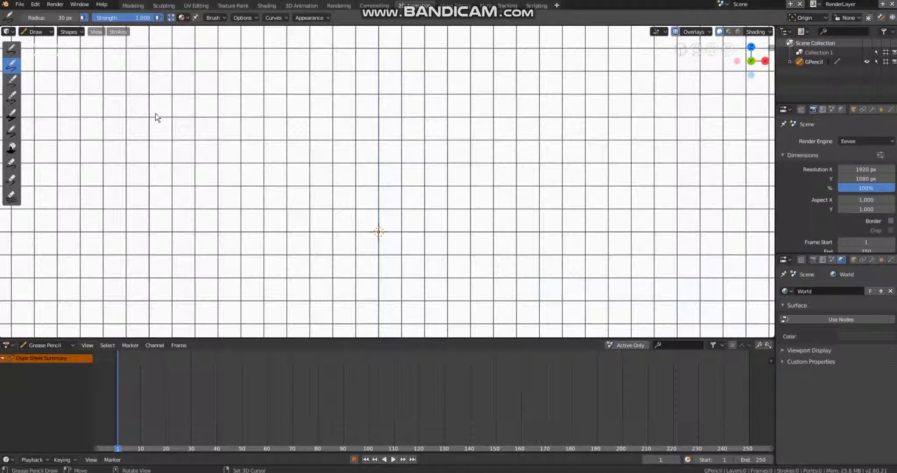
pyautogui.click(354, 459)
pyautogui.moveTo(372, 66)
pyautogui.mouseDown()
pyautogui.moveTo(379, 102)
pyautogui.moveTo(386, 84)
pyautogui.moveTo(366, 73)
pyautogui.mouseUp()
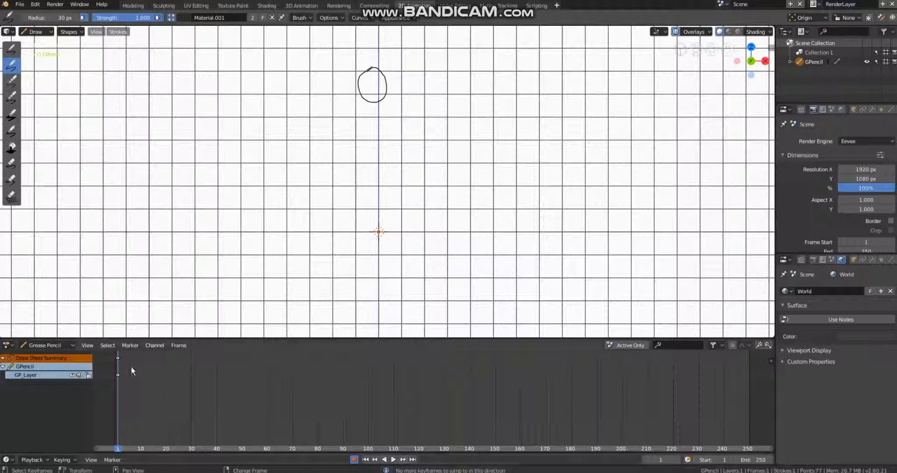
# Advance the timeline to frame 2 using brief playback.
pyautogui.click(413, 460)
pyautogui.click(366, 459)
pyautogui.press('space')
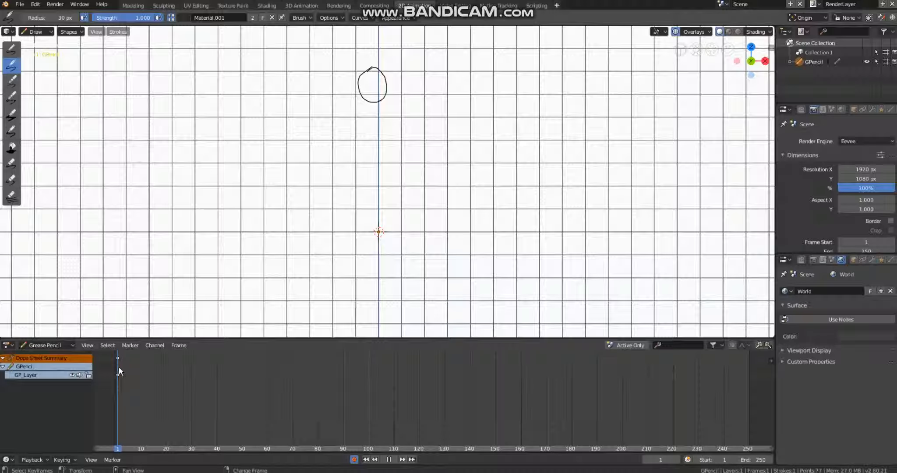
pyautogui.press('space')
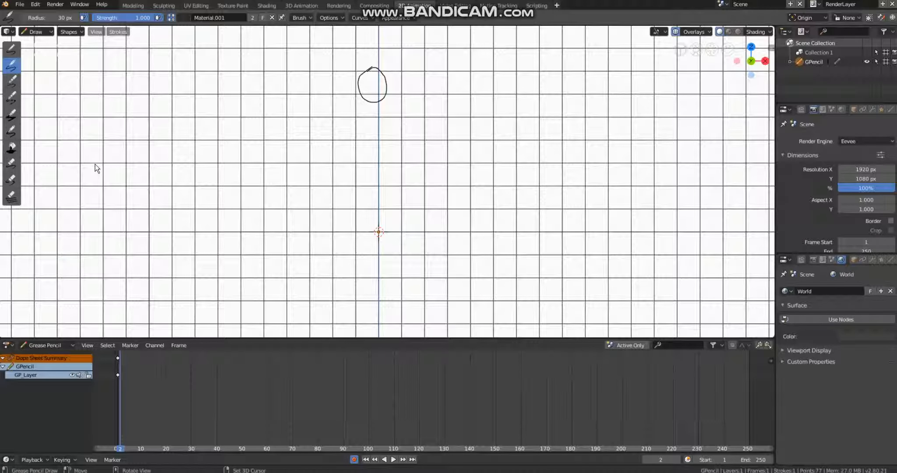
# Enable Onion Skinning for the Grease Pencil layer and return to the scene's render settings.
pyautogui.click(881, 109)
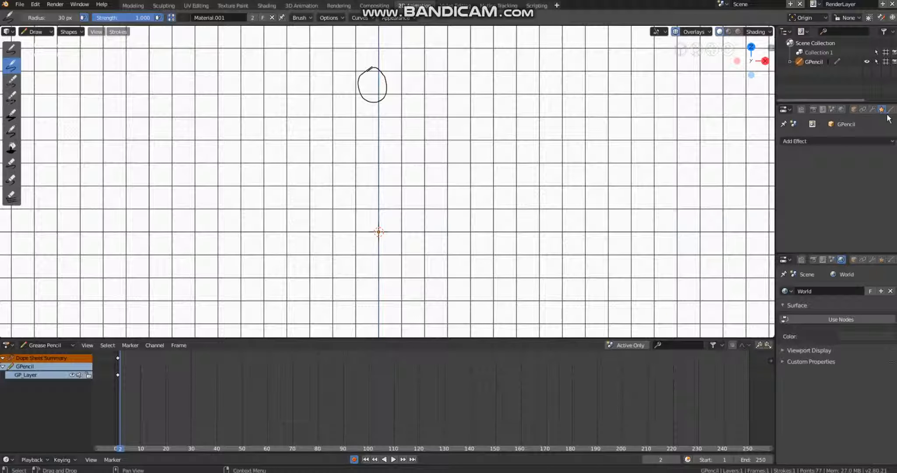
pyautogui.click(890, 109)
pyautogui.scroll(-3, 798, 188)
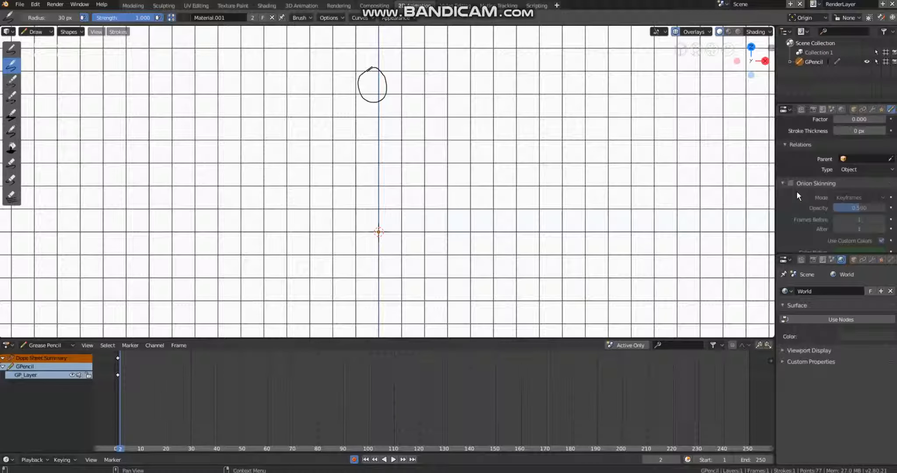
pyautogui.click(792, 183)
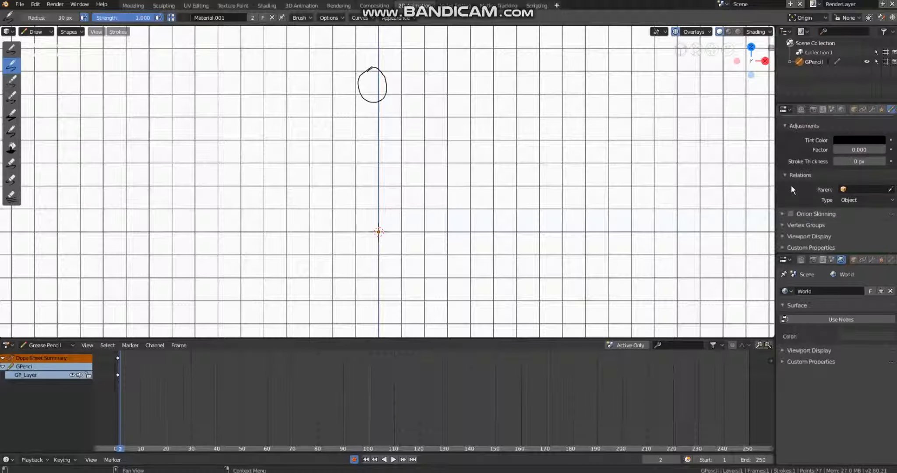
pyautogui.click(790, 214)
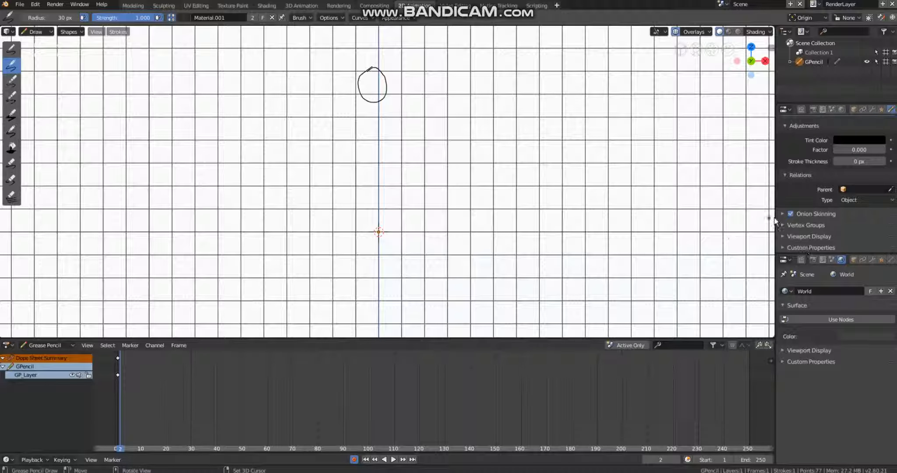
pyautogui.click(782, 215)
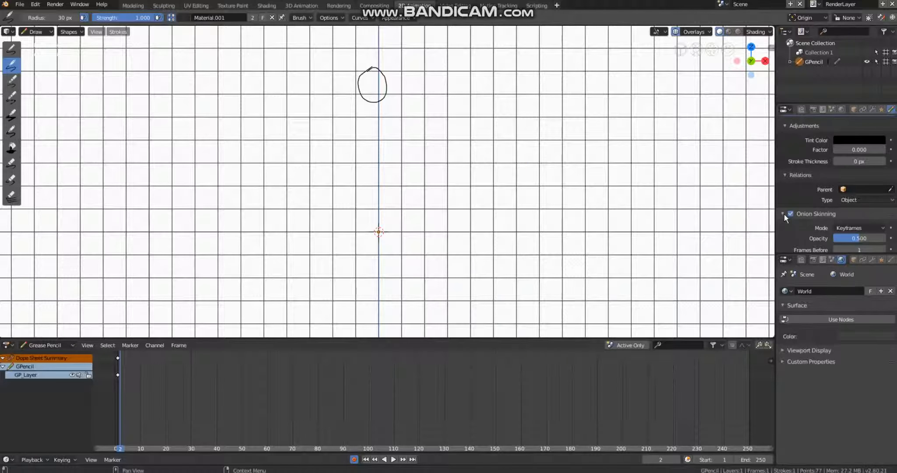
pyautogui.click(812, 109)
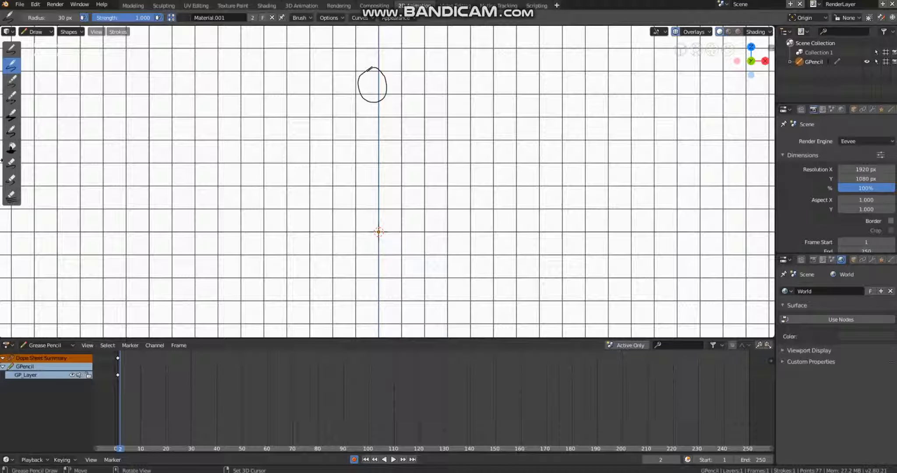
# On frame 2, erase the carried-over circle and draw a new one slightly lower with the Draw Pen.
pyautogui.click(16, 183)
pyautogui.moveTo(359, 79)
pyautogui.mouseDown()
pyautogui.moveTo(348, 80)
pyautogui.moveTo(352, 88)
pyautogui.moveTo(372, 84)
pyautogui.moveTo(367, 59)
pyautogui.mouseUp()
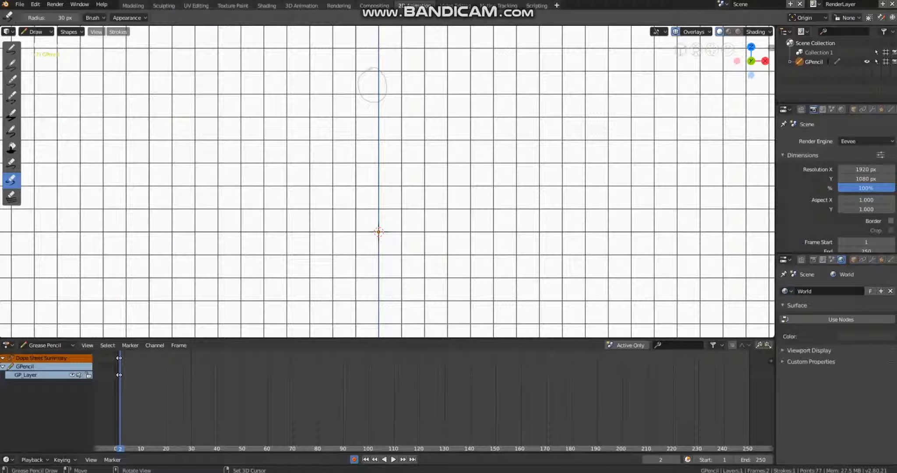
pyautogui.click(12, 66)
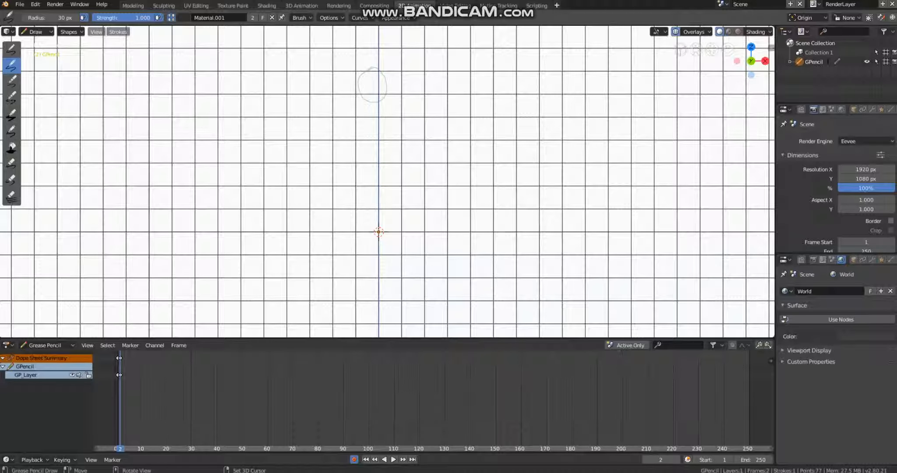
pyautogui.moveTo(360, 90)
pyautogui.mouseDown()
pyautogui.moveTo(372, 115)
pyautogui.moveTo(371, 80)
pyautogui.mouseUp()
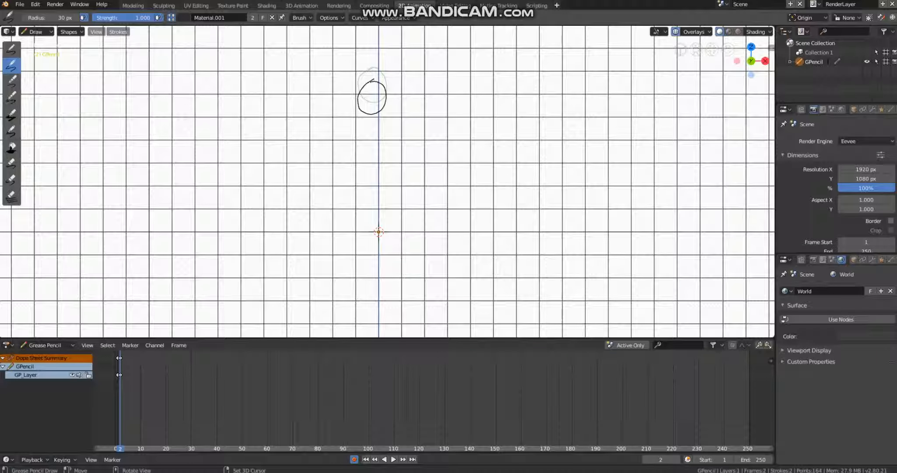
# Advance to frame 3, erase the carried-over circle and redraw it slightly below the onion-skin ghost with the Draw Pen.
pyautogui.press('space')
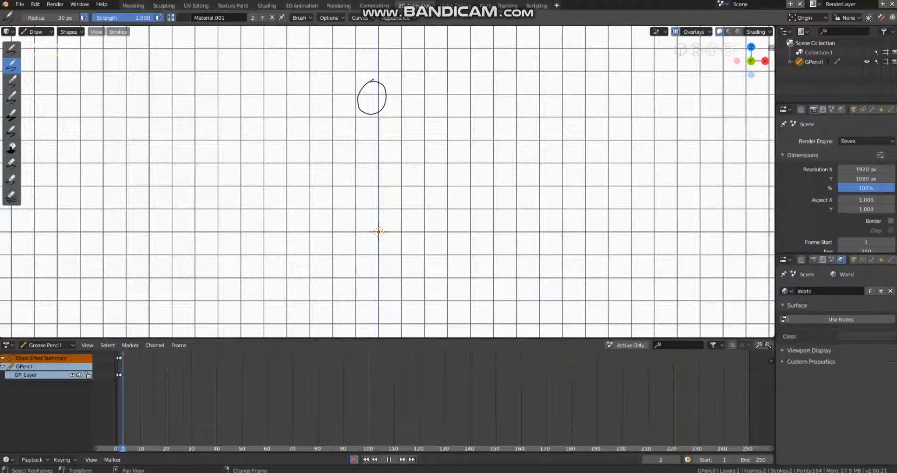
pyautogui.press('space')
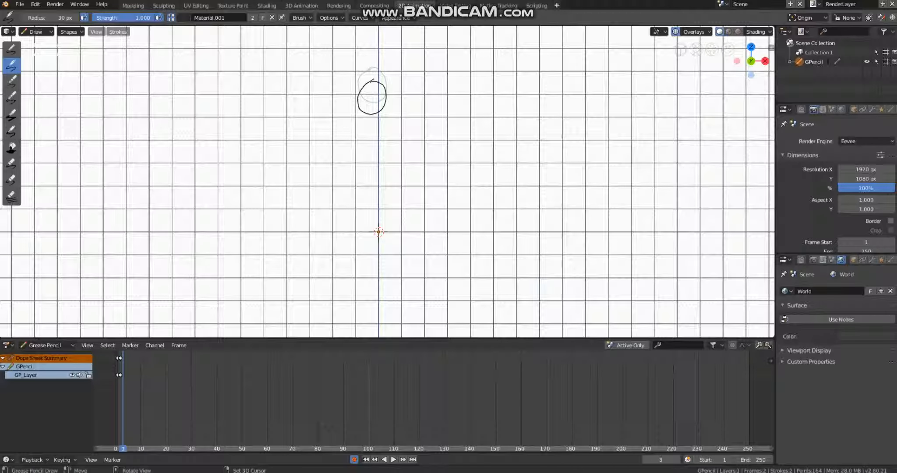
pyautogui.click(12, 179)
pyautogui.moveTo(377, 104)
pyautogui.mouseDown()
pyautogui.moveTo(346, 89)
pyautogui.moveTo(359, 85)
pyautogui.mouseUp()
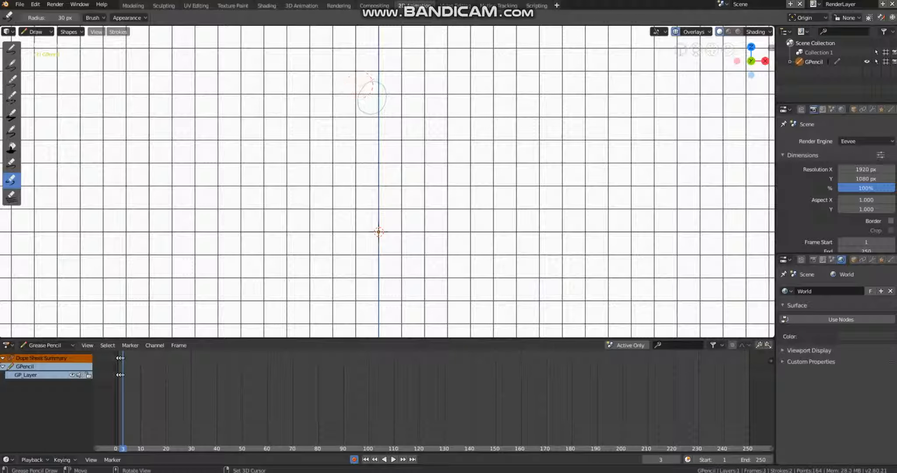
pyautogui.click(11, 81)
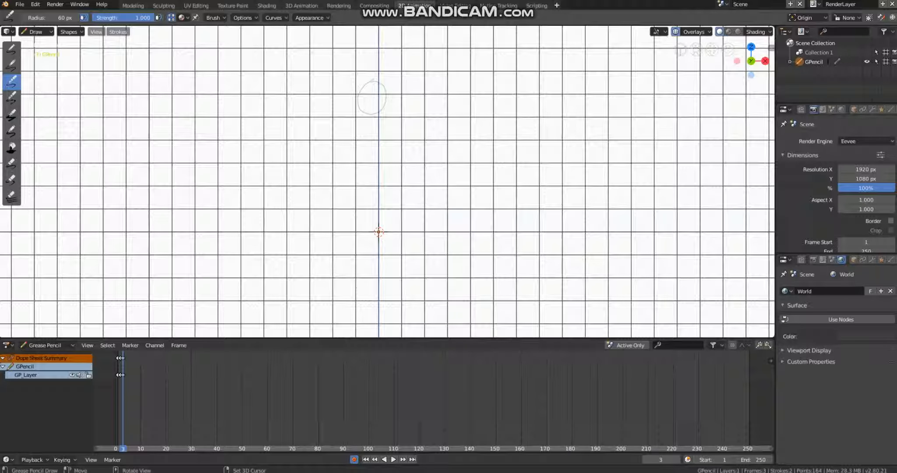
pyautogui.click(12, 65)
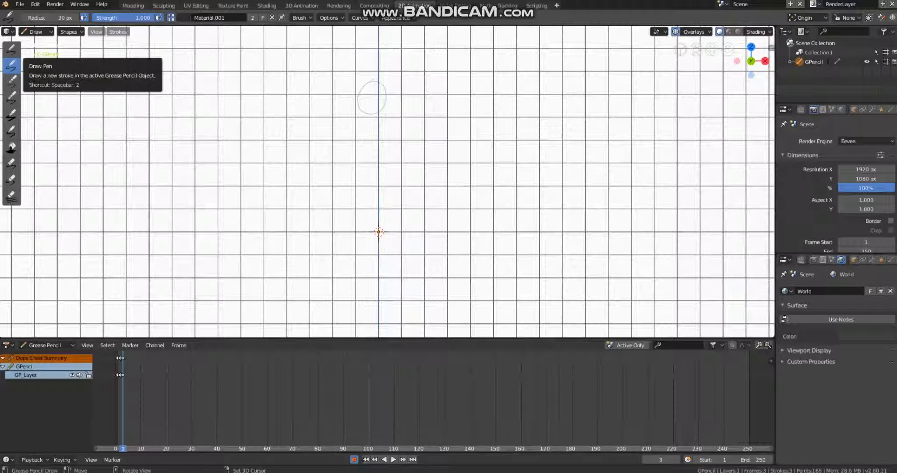
pyautogui.click(11, 66)
pyautogui.moveTo(373, 93)
pyautogui.mouseDown()
pyautogui.moveTo(355, 112)
pyautogui.moveTo(370, 129)
pyautogui.moveTo(373, 94)
pyautogui.mouseUp()
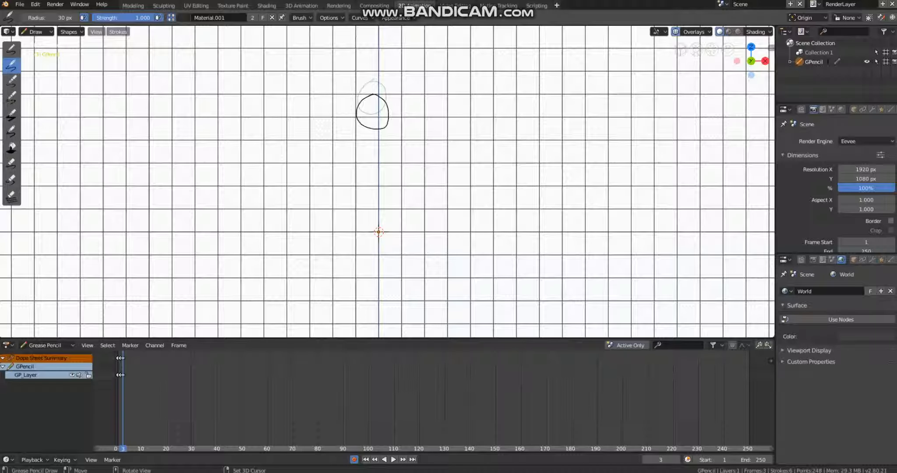
# Move to frame 4, erase the carried-over circle and draw the ball slightly lower with the Draw Pen.
pyautogui.press('Up')
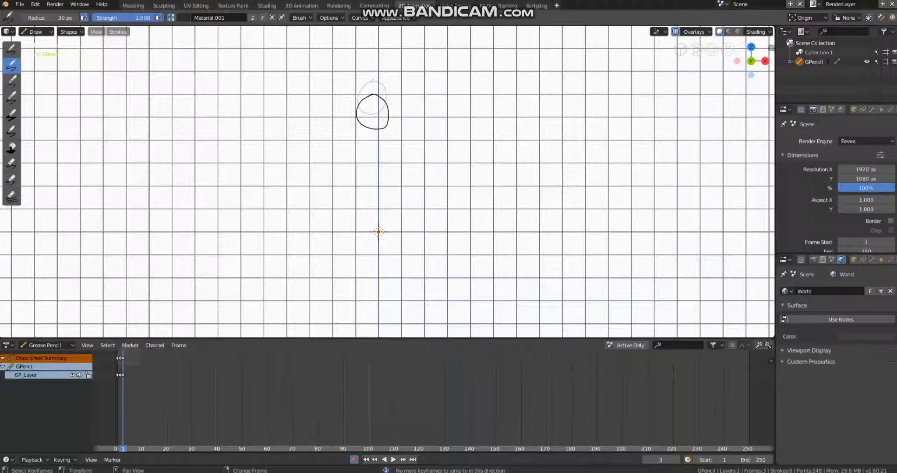
pyautogui.rightClick(126, 361)
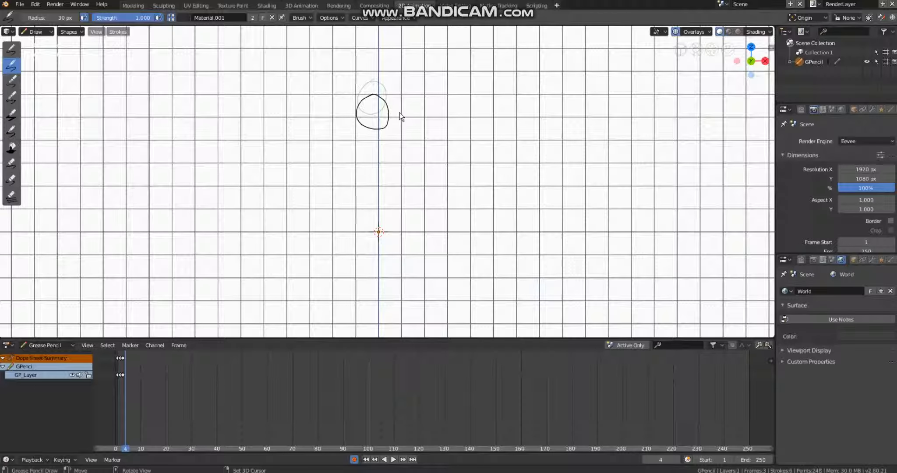
pyautogui.click(12, 179)
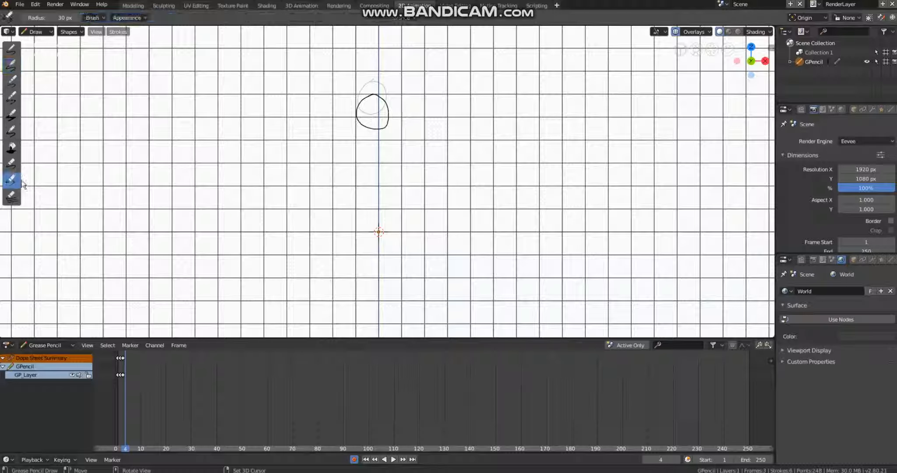
pyautogui.moveTo(388, 103)
pyautogui.mouseDown()
pyautogui.moveTo(396, 130)
pyautogui.moveTo(370, 124)
pyautogui.moveTo(394, 118)
pyautogui.mouseUp()
pyautogui.click(12, 81)
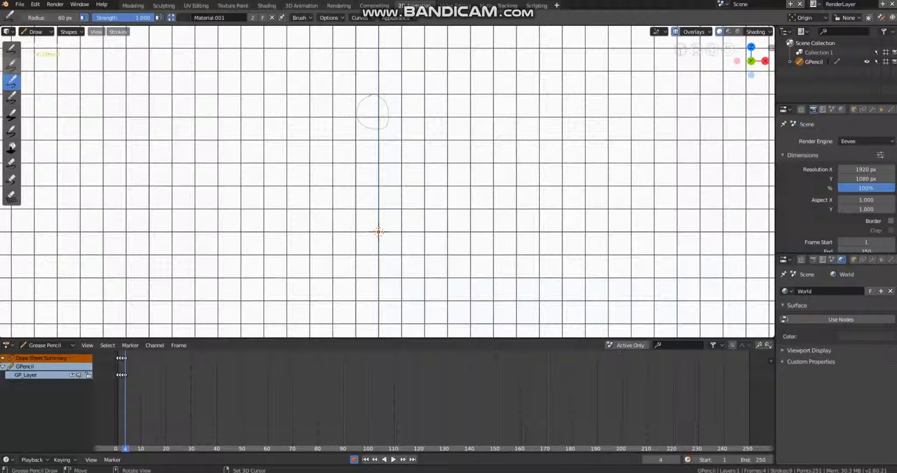
pyautogui.click(12, 64)
pyautogui.moveTo(376, 107)
pyautogui.mouseDown()
pyautogui.moveTo(358, 125)
pyautogui.moveTo(386, 140)
pyautogui.moveTo(375, 108)
pyautogui.mouseUp()
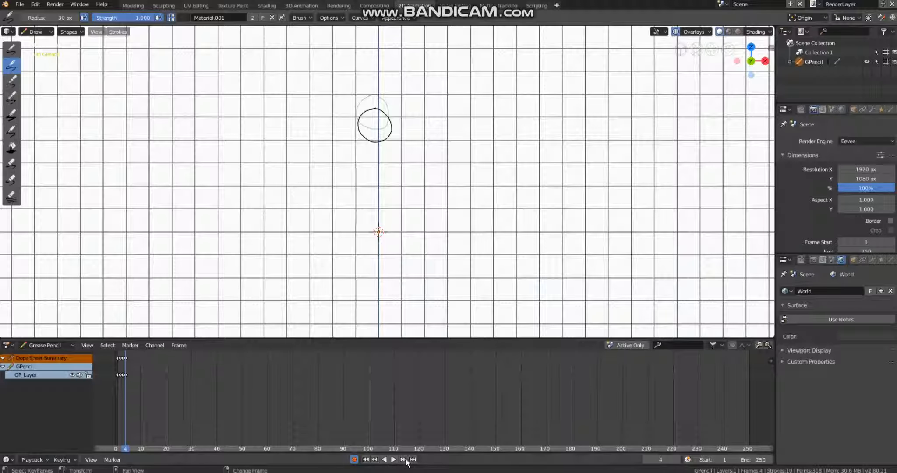
# Move to frame 5, erase the carried-over circle and draw a vertically stretched oval further down the axis with the Draw Pen.
pyautogui.click(402, 460)
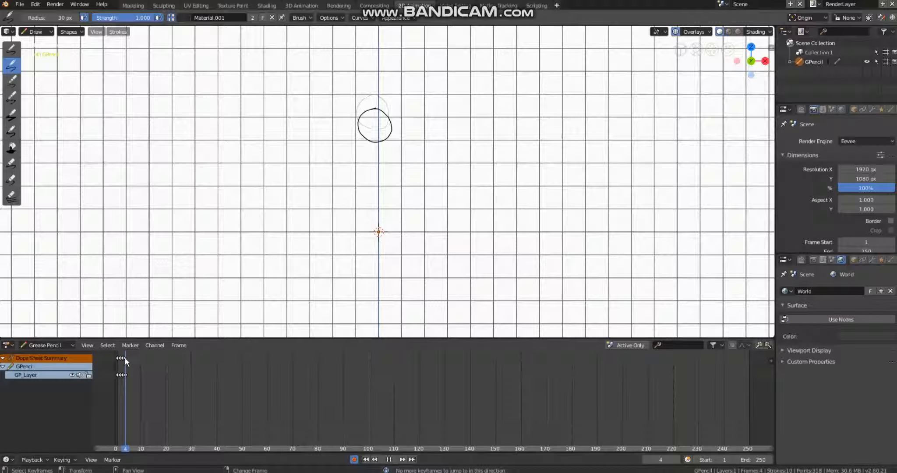
pyautogui.press('Right')
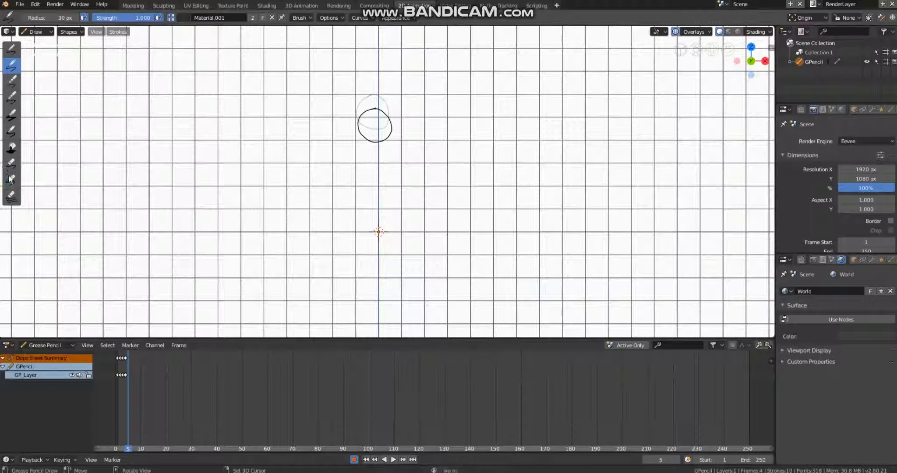
pyautogui.click(11, 180)
pyautogui.moveTo(376, 109)
pyautogui.mouseDown()
pyautogui.moveTo(374, 124)
pyautogui.moveTo(388, 129)
pyautogui.mouseUp()
pyautogui.moveTo(505, 186)
pyautogui.mouseDown()
pyautogui.moveTo(321, 107)
pyautogui.moveTo(457, 130)
pyautogui.moveTo(344, 151)
pyautogui.moveTo(343, 134)
pyautogui.mouseUp()
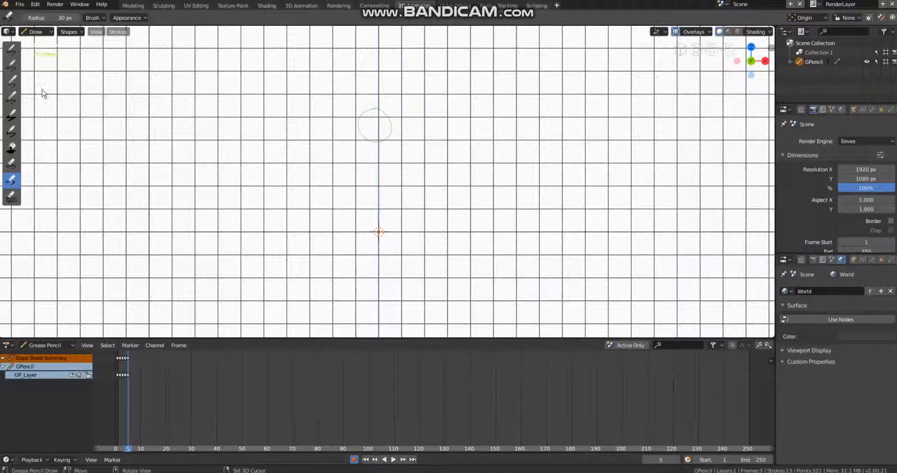
pyautogui.click(11, 66)
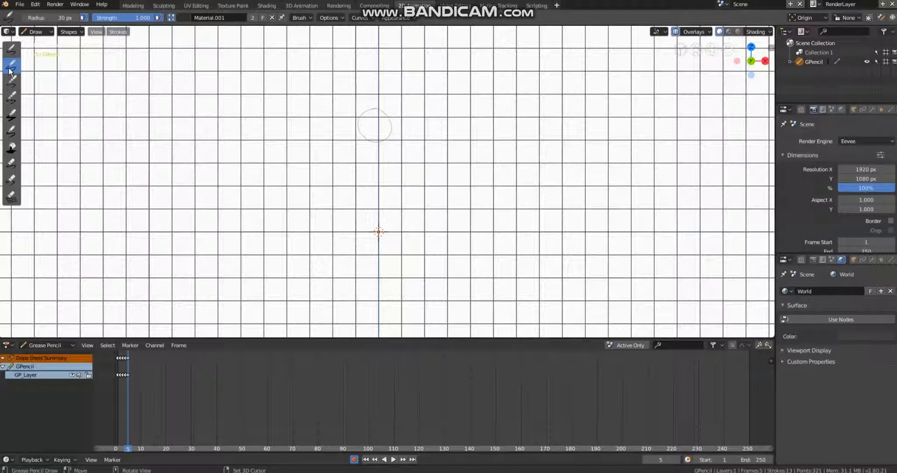
pyautogui.moveTo(377, 128)
pyautogui.mouseDown()
pyautogui.moveTo(382, 173)
pyautogui.moveTo(381, 131)
pyautogui.mouseUp()
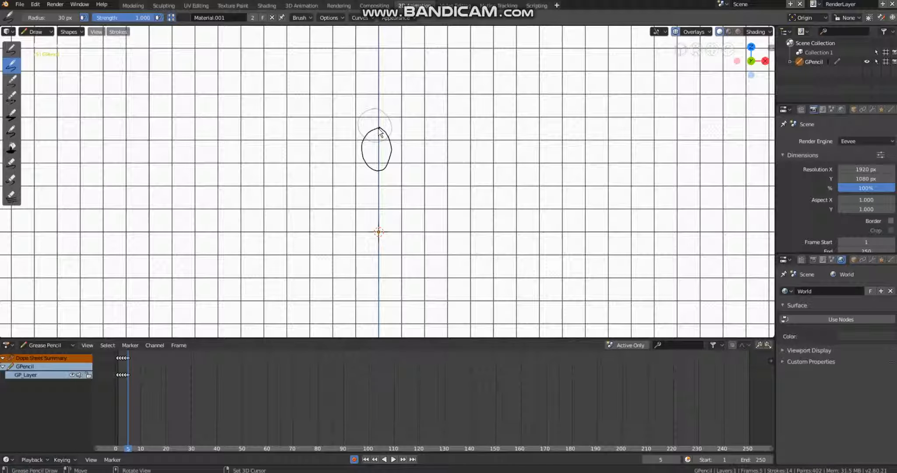
pyautogui.click(403, 459)
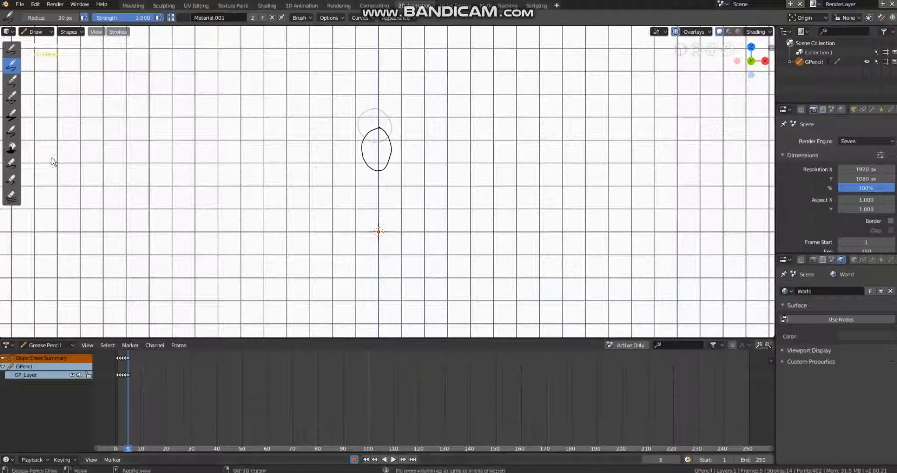
# Erase the stretched oval on frame 5 and redraw it with the Draw Pen, overlapping the lower part of the onion-skin ghost.
pyautogui.click(14, 179)
pyautogui.moveTo(356, 148)
pyautogui.mouseDown()
pyautogui.moveTo(305, 158)
pyautogui.moveTo(325, 180)
pyautogui.moveTo(448, 139)
pyautogui.moveTo(396, 170)
pyautogui.moveTo(372, 129)
pyautogui.mouseUp()
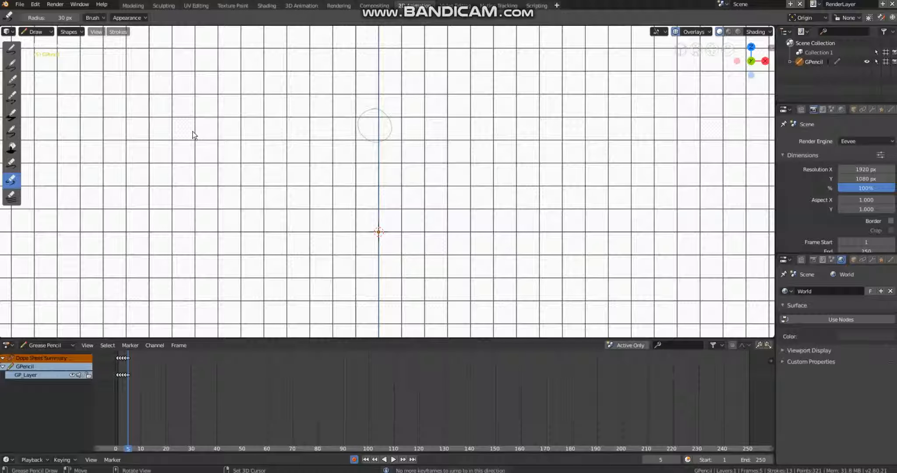
pyautogui.click(12, 64)
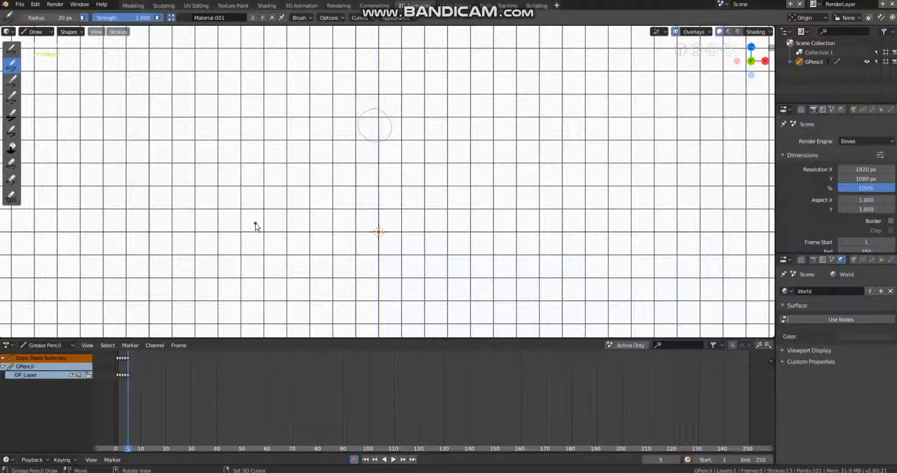
pyautogui.moveTo(377, 123)
pyautogui.mouseDown()
pyautogui.moveTo(366, 167)
pyautogui.moveTo(385, 147)
pyautogui.moveTo(376, 128)
pyautogui.mouseUp()
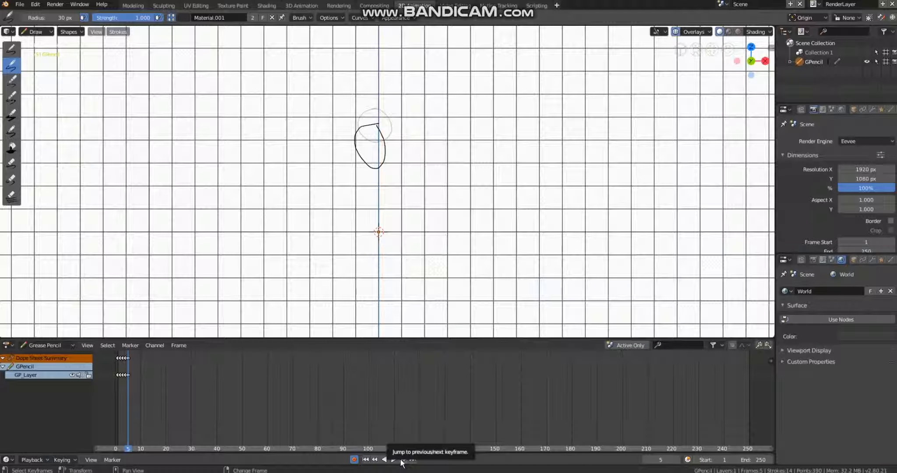
# Move to frame 6, erase the carried-over oval and draw a vertically stretched oval lower down with the Draw Pen.
pyautogui.click(402, 460)
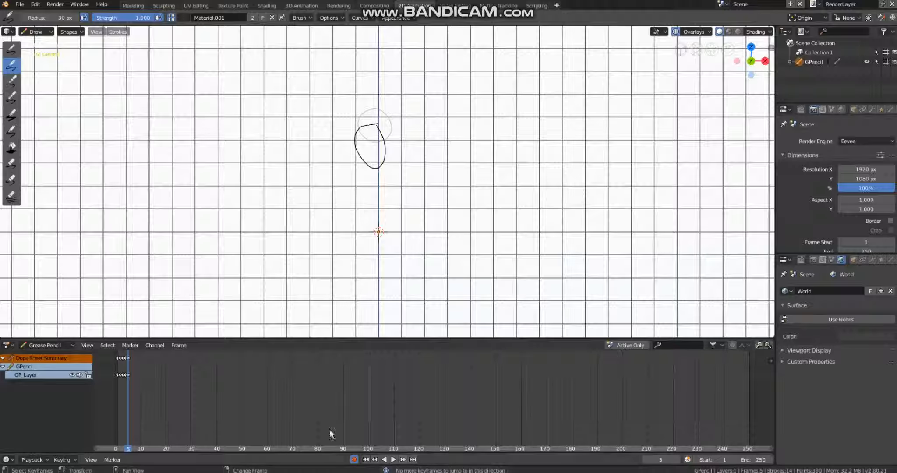
pyautogui.press('space')
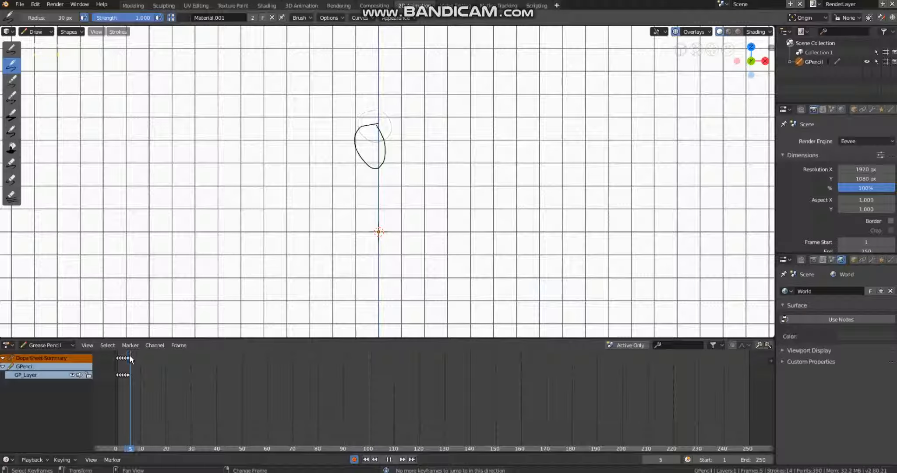
pyautogui.press('space')
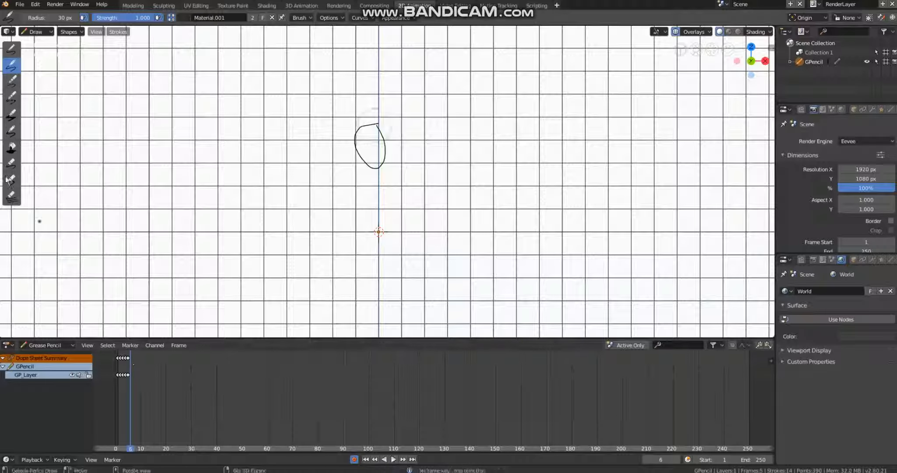
pyautogui.click(11, 179)
pyautogui.moveTo(408, 181)
pyautogui.mouseDown()
pyautogui.moveTo(460, 184)
pyautogui.moveTo(343, 152)
pyautogui.moveTo(357, 178)
pyautogui.moveTo(404, 152)
pyautogui.moveTo(294, 148)
pyautogui.moveTo(316, 126)
pyautogui.moveTo(294, 146)
pyautogui.mouseUp()
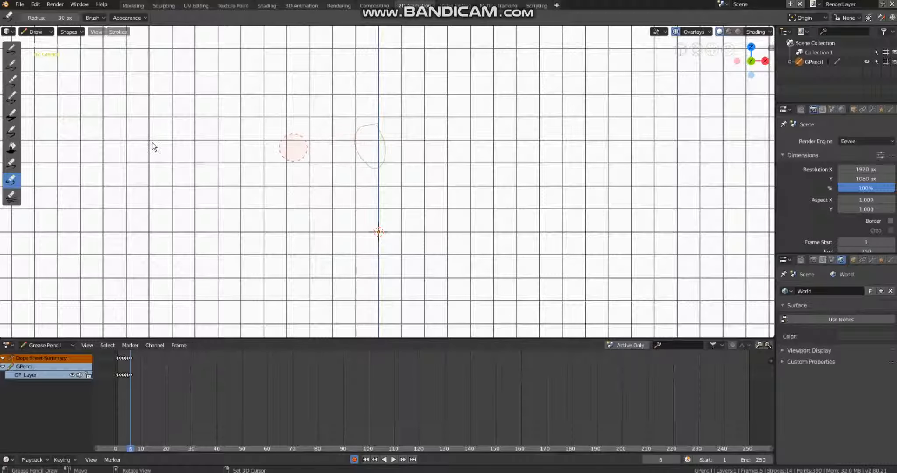
pyautogui.click(16, 66)
pyautogui.moveTo(374, 158)
pyautogui.mouseDown()
pyautogui.moveTo(362, 196)
pyautogui.moveTo(386, 199)
pyautogui.mouseUp()
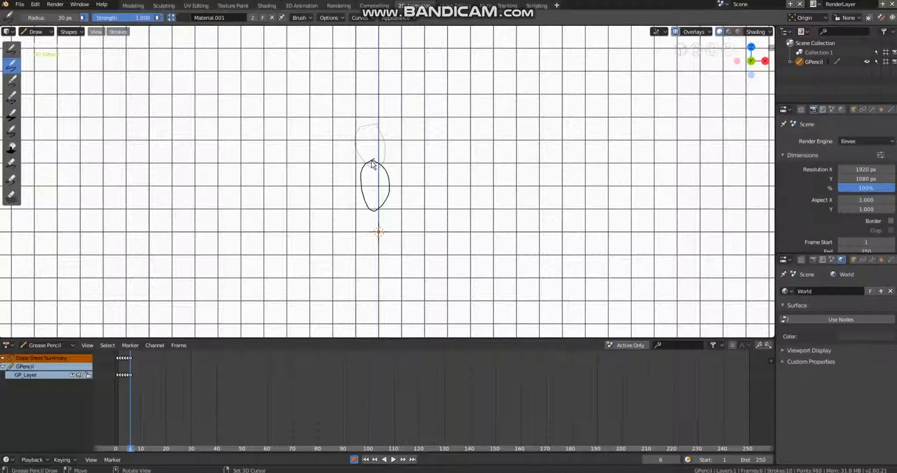
# Move to frame 7, erase the carried-over oval and draw a rounder ball with its base at the world origin using the Draw Pen.
pyautogui.click(403, 459)
pyautogui.moveTo(133, 364); pyautogui.dragTo(133, 363, button='right')
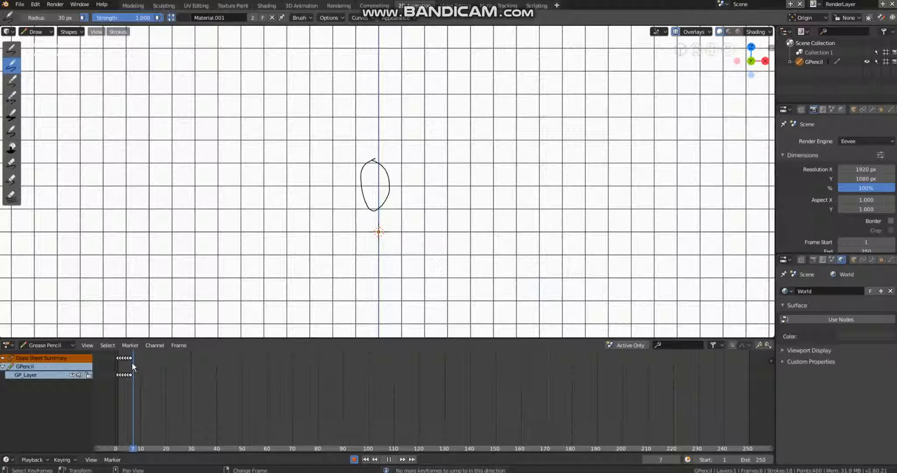
pyautogui.click(12, 180)
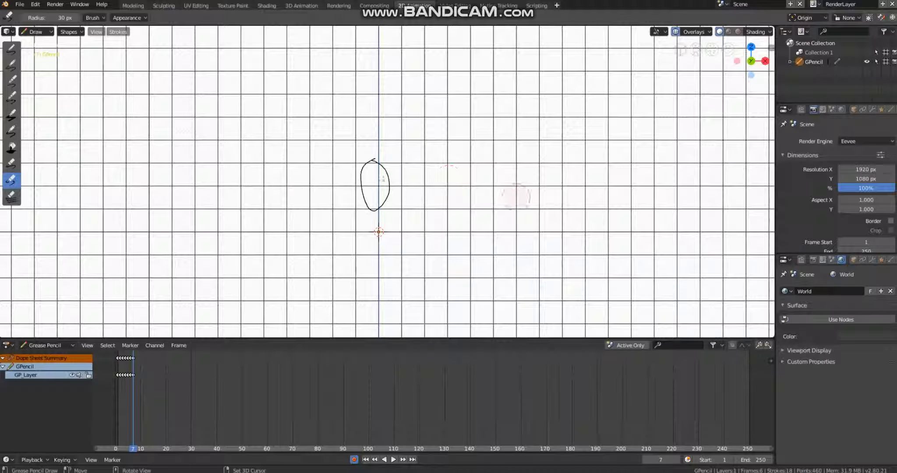
pyautogui.moveTo(330, 163)
pyautogui.mouseDown()
pyautogui.moveTo(278, 171)
pyautogui.moveTo(328, 155)
pyautogui.moveTo(374, 156)
pyautogui.moveTo(370, 210)
pyautogui.moveTo(327, 186)
pyautogui.mouseUp()
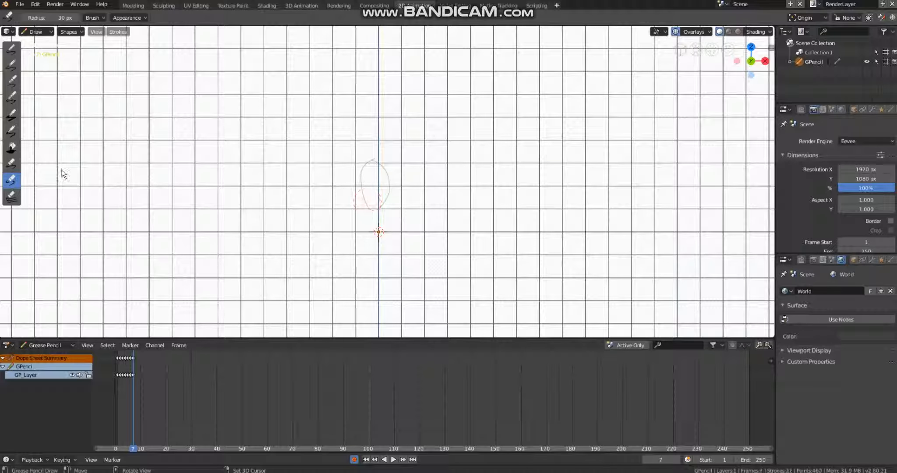
pyautogui.click(12, 65)
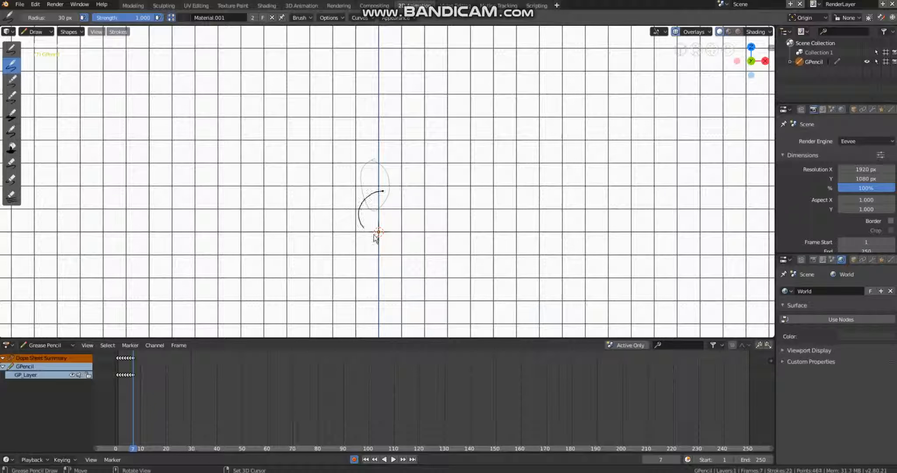
pyautogui.moveTo(380, 193); pyautogui.dragTo(378, 193)
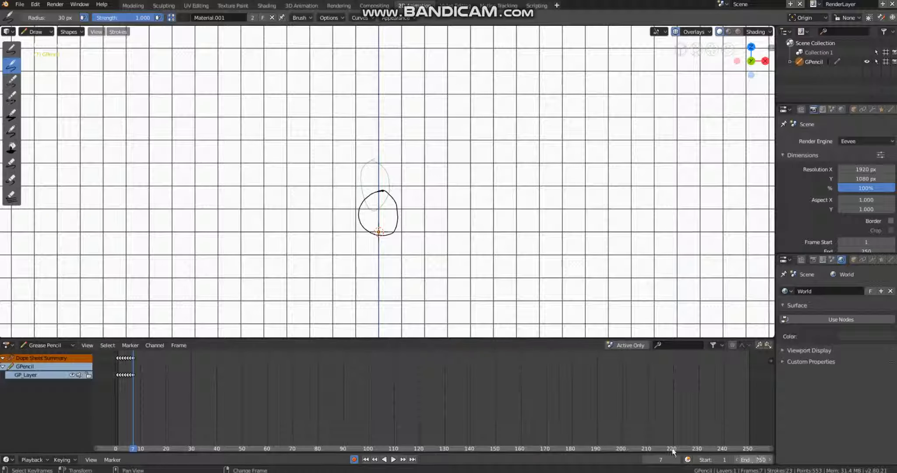
# Scrub and briefly play the timeline around frame 7 to preview the drawn frames.
pyautogui.moveTo(125, 362)
pyautogui.mouseDown(button='right')
pyautogui.moveTo(140, 362)
pyautogui.moveTo(117, 369)
pyautogui.moveTo(131, 362)
pyautogui.moveTo(130, 370)
pyautogui.moveTo(111, 357)
pyautogui.moveTo(134, 363)
pyautogui.mouseUp(button='right')
pyautogui.press('space')
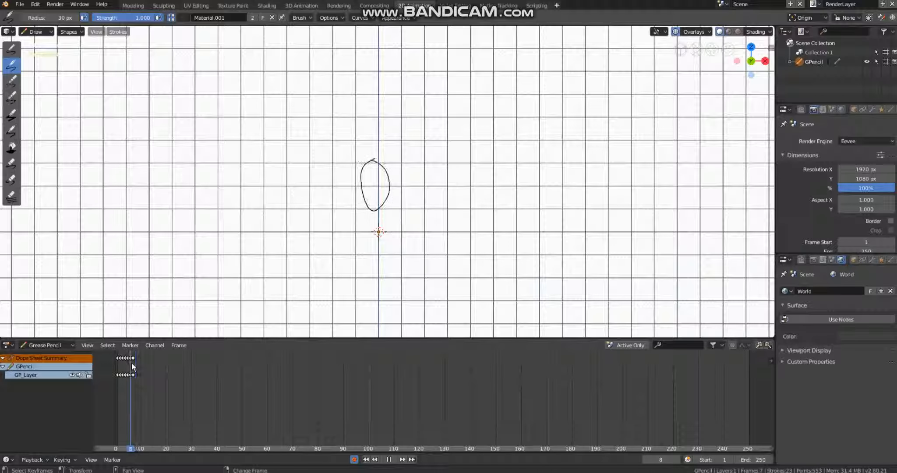
pyautogui.press('Escape')
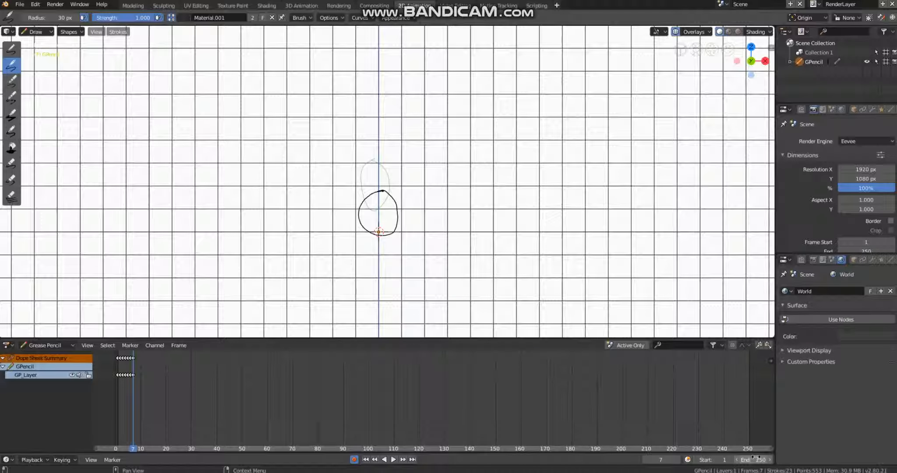
# Set the animation's frame range to start at 0 and end at 12.
pyautogui.moveTo(757, 458); pyautogui.dragTo(644, 458)
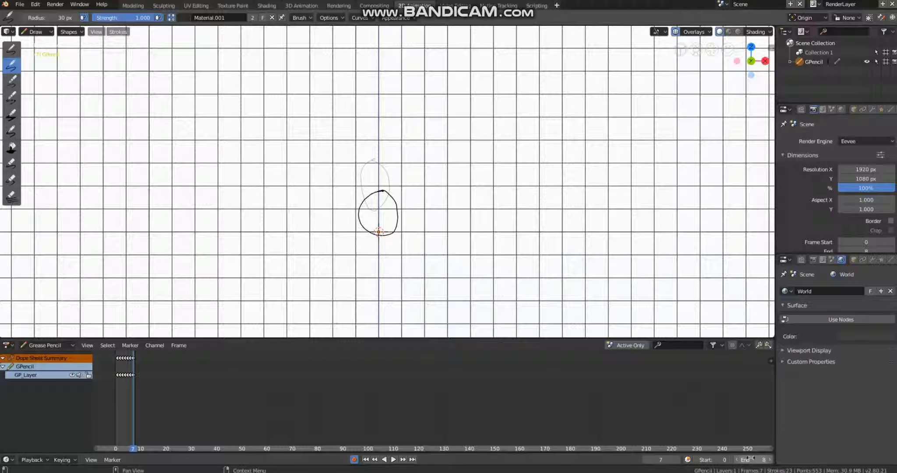
pyautogui.click(770, 460)
pyautogui.click(769, 461)
pyautogui.click(769, 460)
pyautogui.click(769, 461)
# Set the scene's frame rate to a custom 12 fps.
pyautogui.scroll(-6, 856, 192)
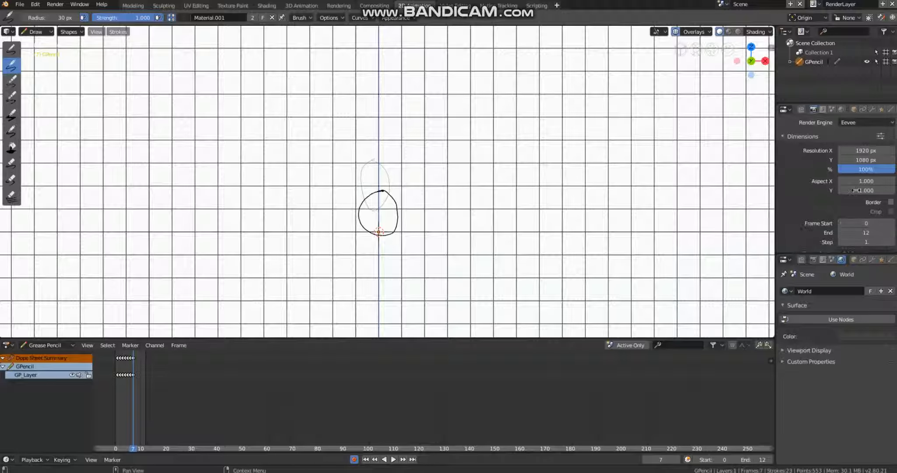
pyautogui.click(855, 160)
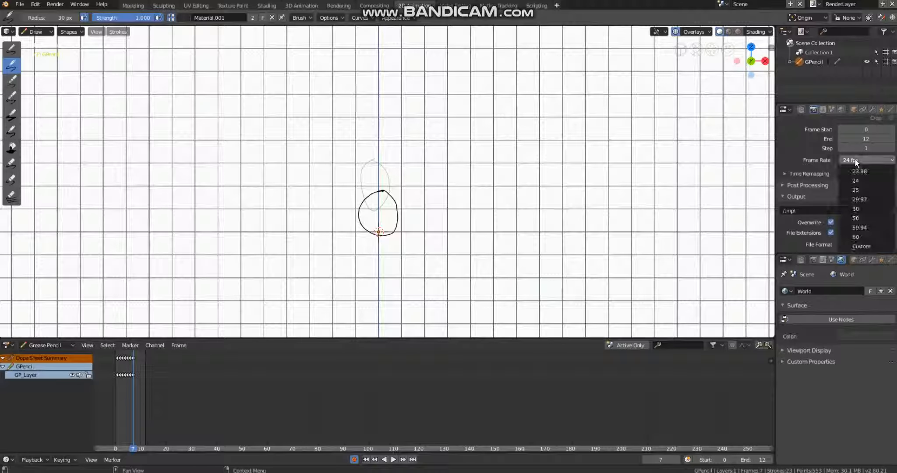
pyautogui.click(866, 246)
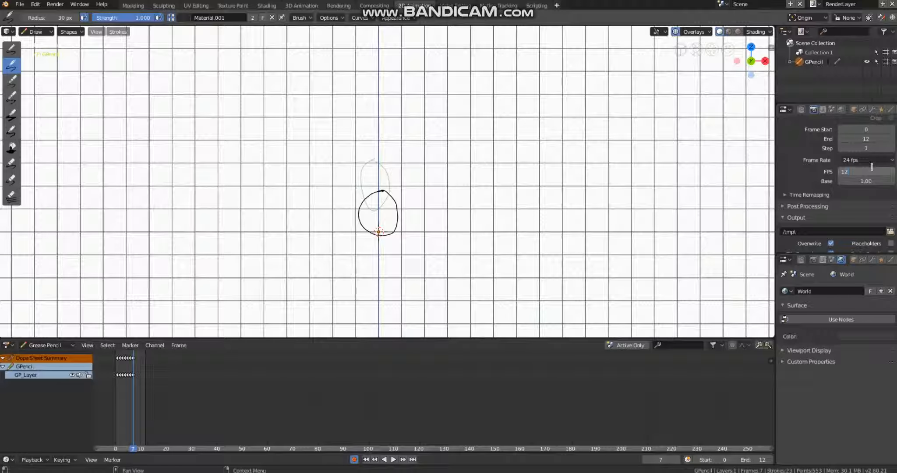
pyautogui.press('Return')
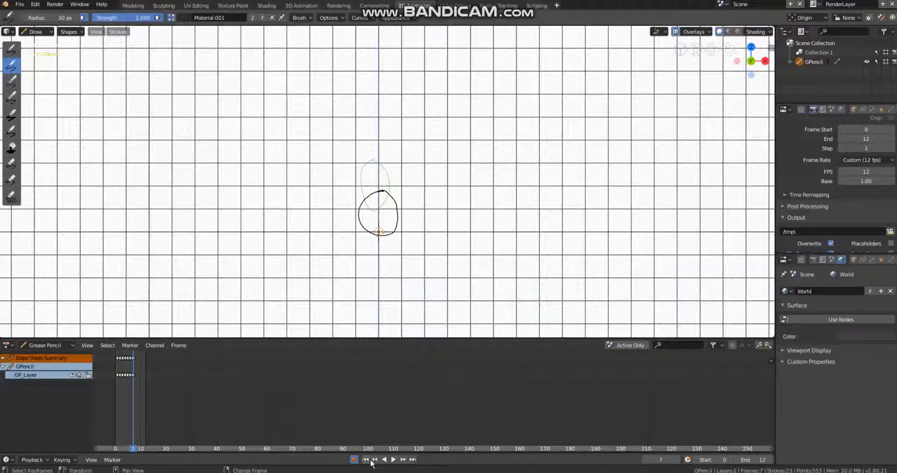
# Play the ball animation from the first frame, stop it and return to frame 0.
pyautogui.click(365, 459)
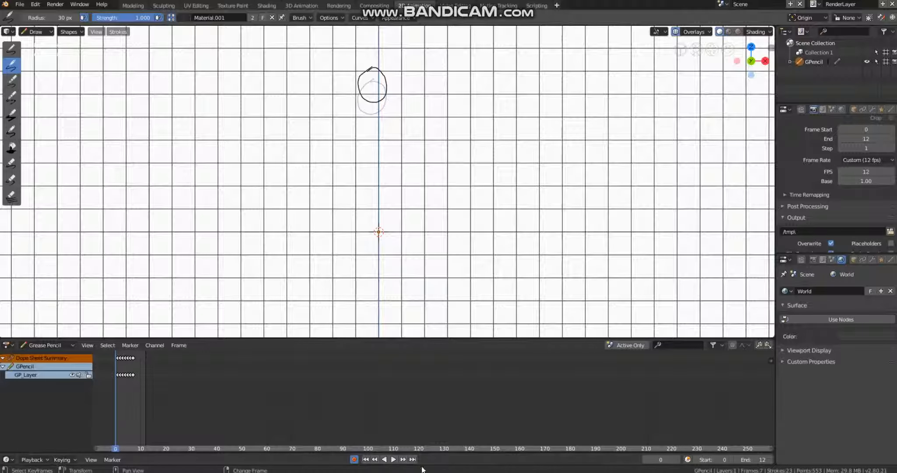
pyautogui.click(392, 459)
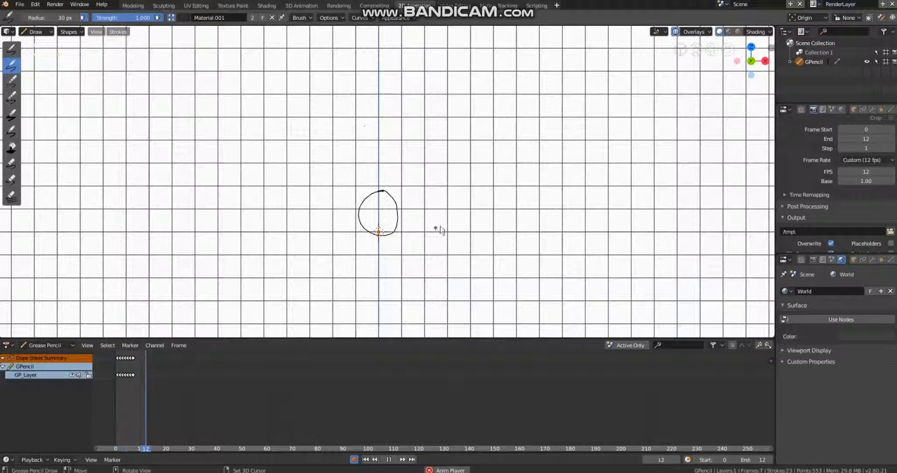
pyautogui.click(387, 459)
pyautogui.click(366, 460)
# Switch to Object Mode and move the Grease Pencil object about 4.23 m along X and 26.6 cm along Z.
pyautogui.click(32, 29)
pyautogui.click(40, 45)
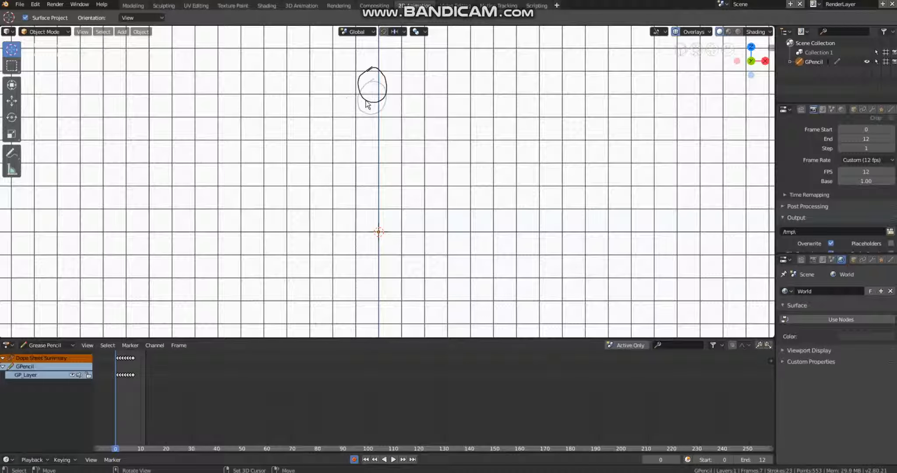
pyautogui.press('g')
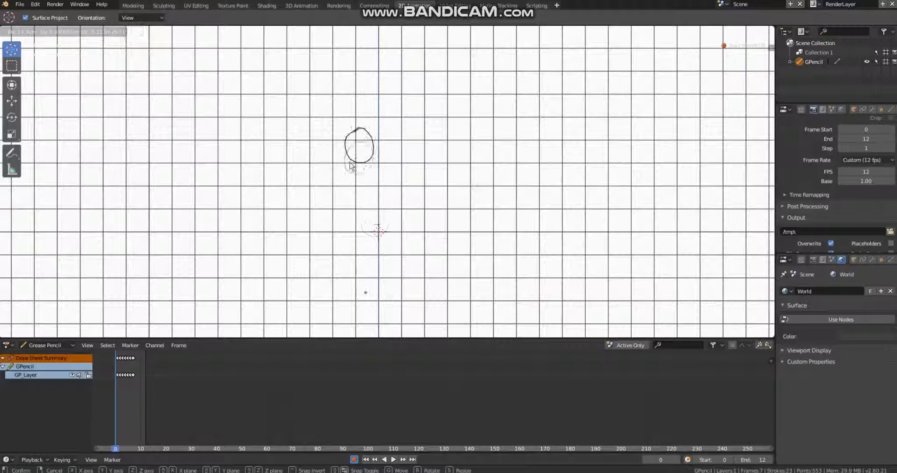
pyautogui.rightClick(354, 164)
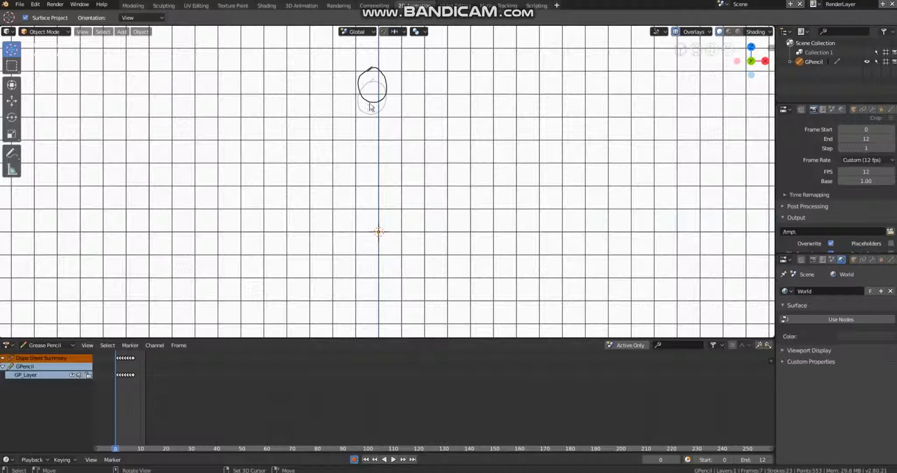
pyautogui.press('g')
pyautogui.click(468, 100)
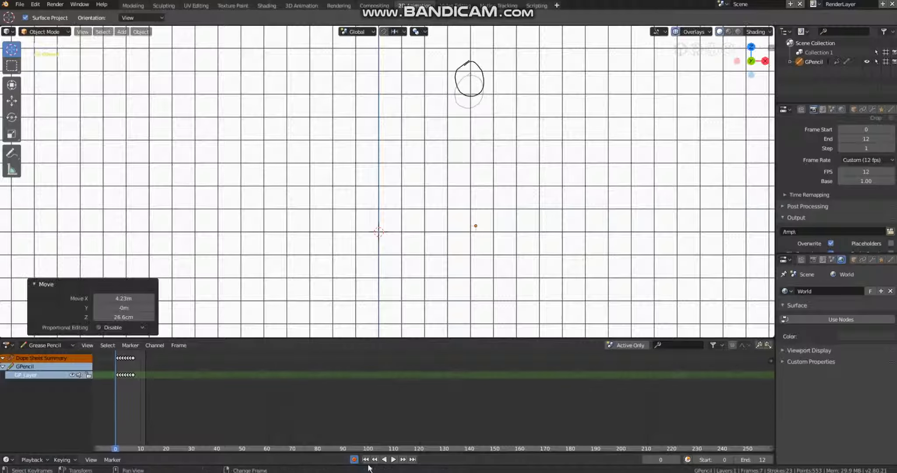
# Step through the keyframes up to frame 6 to check the moved drawings, and return to frame 0.
pyautogui.click(403, 460)
pyautogui.click(403, 460)
pyautogui.click(403, 459)
pyautogui.click(403, 459)
pyautogui.click(403, 459)
pyautogui.click(403, 459)
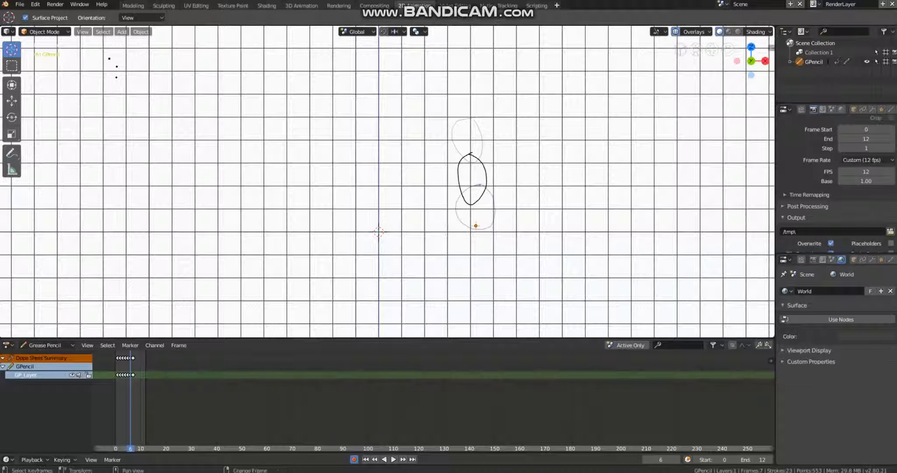
pyautogui.click(365, 459)
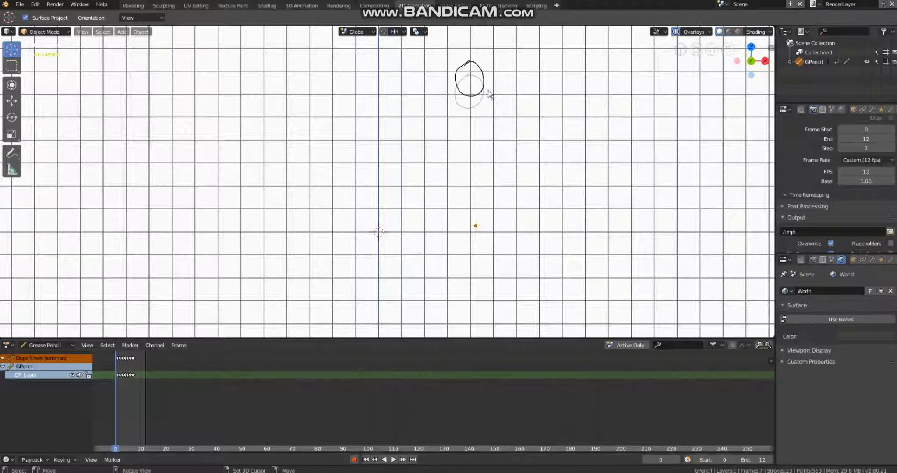
pyautogui.press('g')
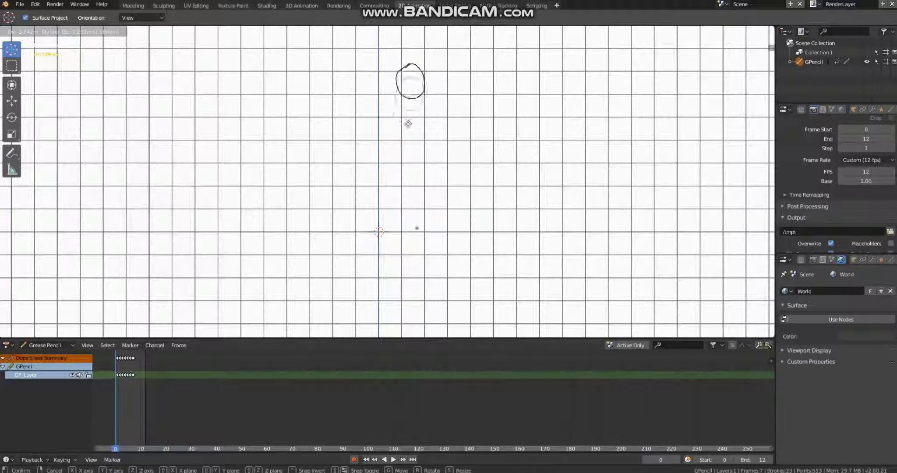
pyautogui.click(499, 77)
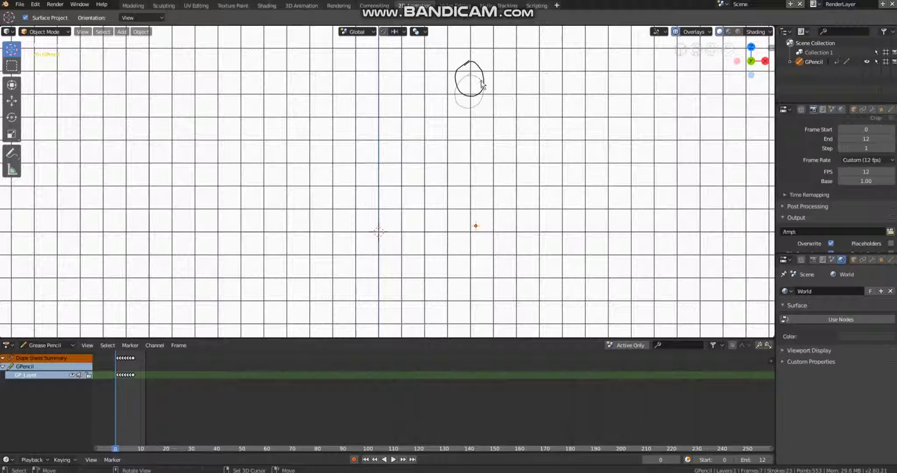
pyautogui.press('s')
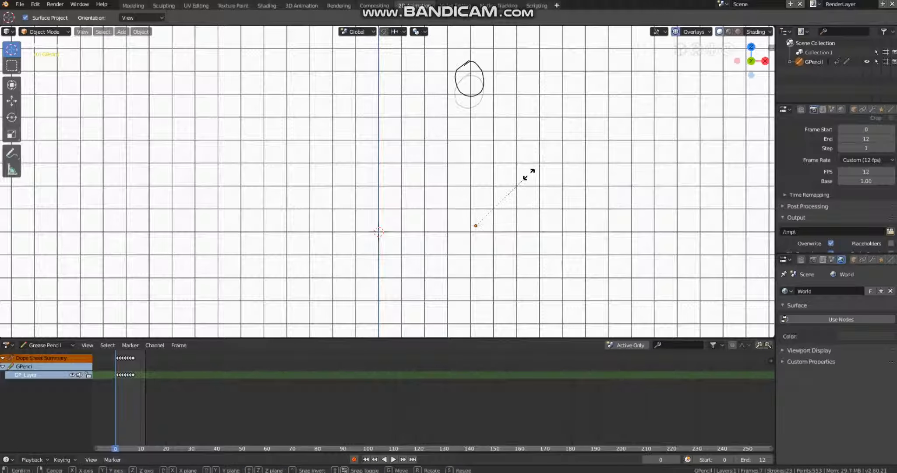
pyautogui.rightClick(539, 123)
pyautogui.moveTo(590, 135)
pyautogui.mouseDown(button='middle')
pyautogui.moveTo(469, 144)
pyautogui.moveTo(552, 135)
pyautogui.mouseUp(button='middle')
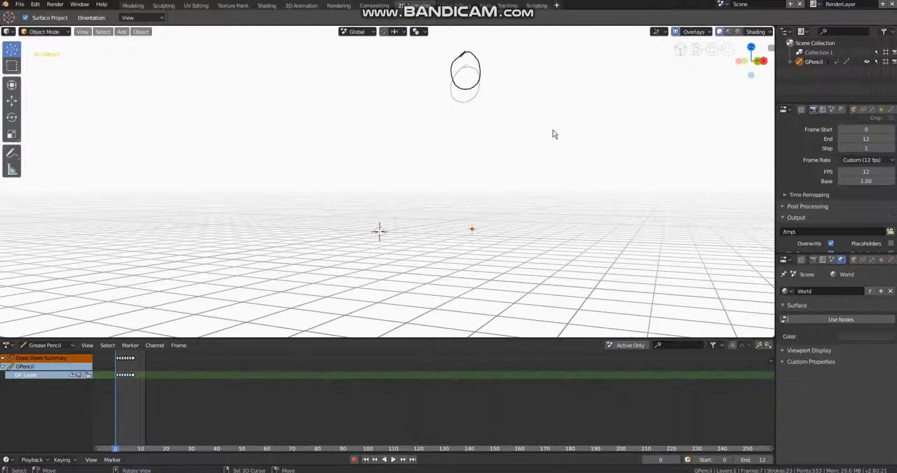
pyautogui.press('KP_1')
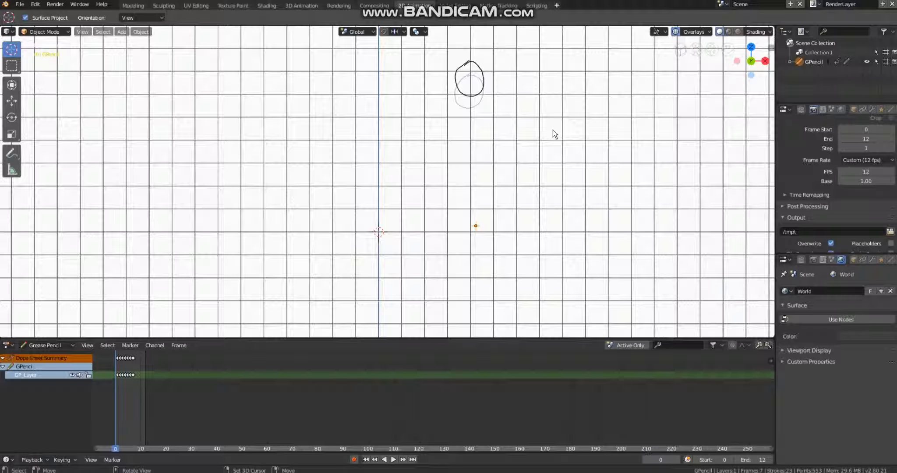
# Examine the Grease Pencil modifiers available for the ball object under Generate, Deform and Color.
pyautogui.click(891, 110)
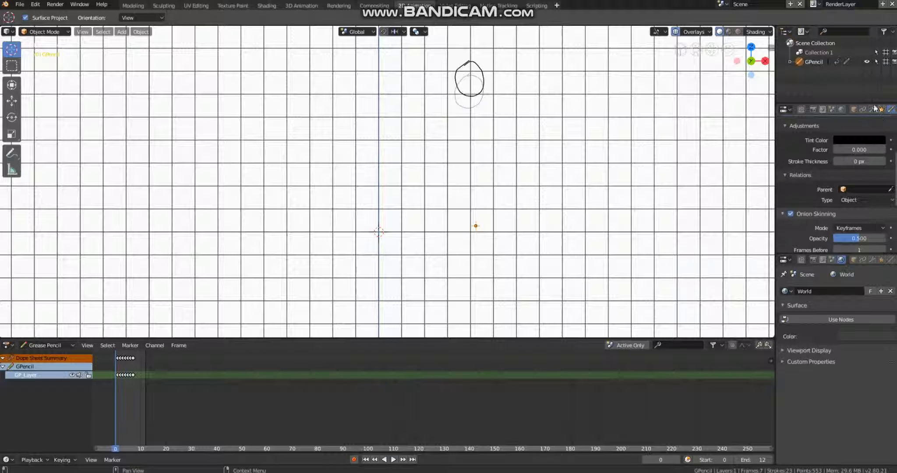
pyautogui.click(871, 109)
pyautogui.click(847, 141)
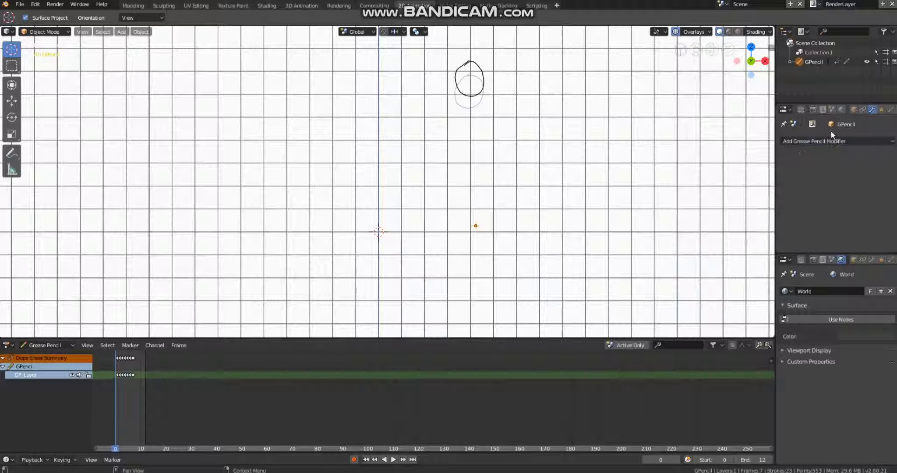
pyautogui.click(841, 141)
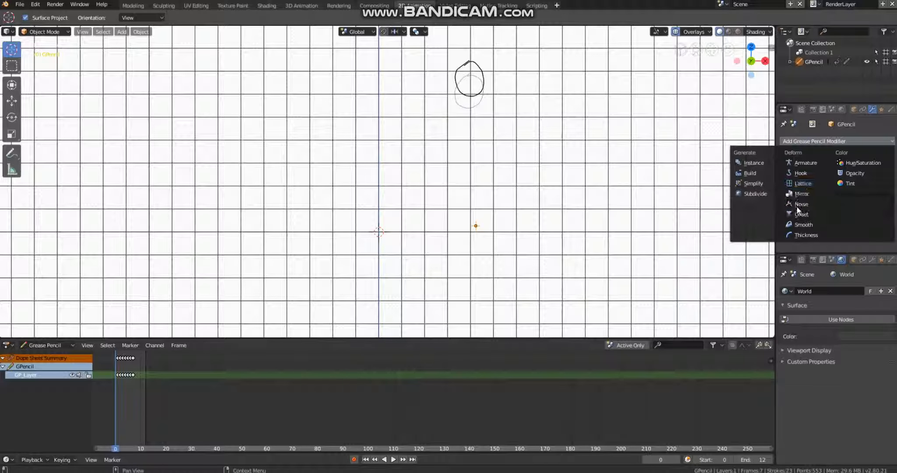
# Try a Blur effect on the Grease Pencil object and remove it.
pyautogui.click(889, 110)
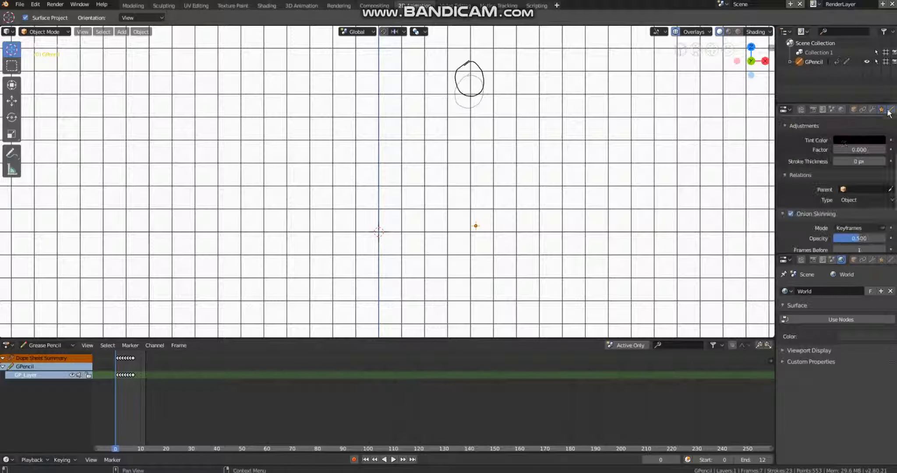
pyautogui.scroll(-2, 882, 110)
pyautogui.click(853, 110)
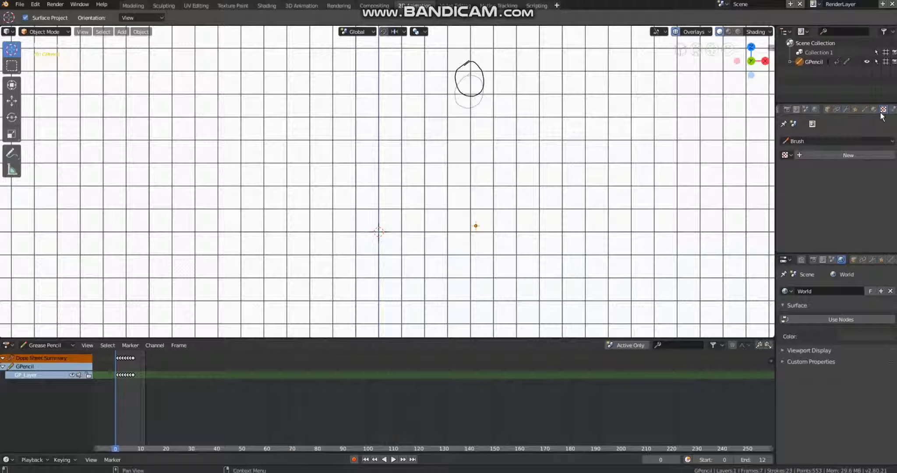
pyautogui.click(832, 142)
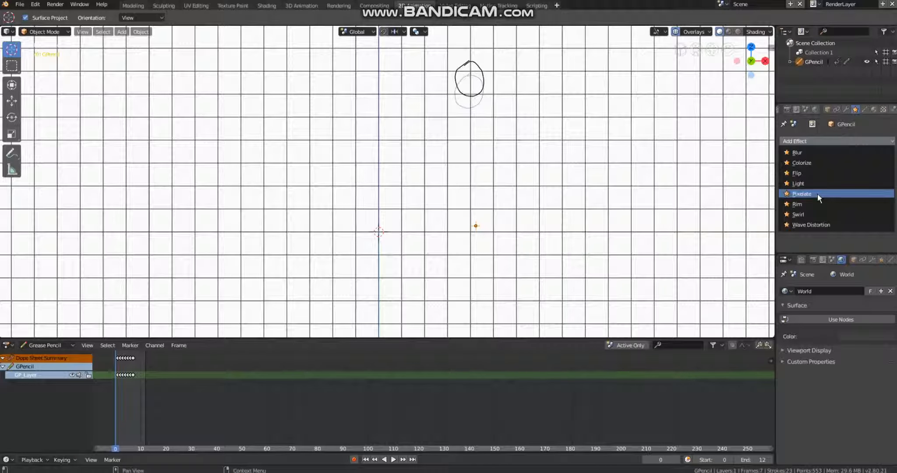
pyautogui.click(817, 153)
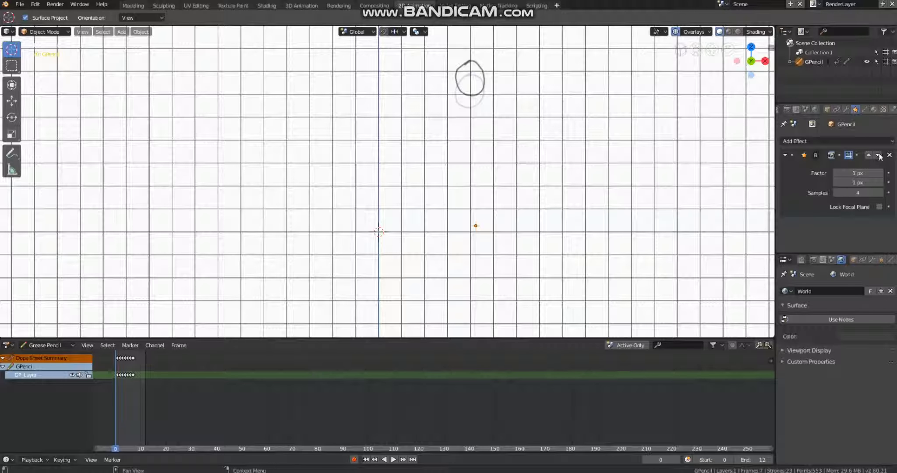
pyautogui.click(889, 155)
# Try a Colorize effect on the ball in Bi-Tone mode and remove it.
pyautogui.click(835, 140)
pyautogui.click(825, 160)
pyautogui.click(845, 173)
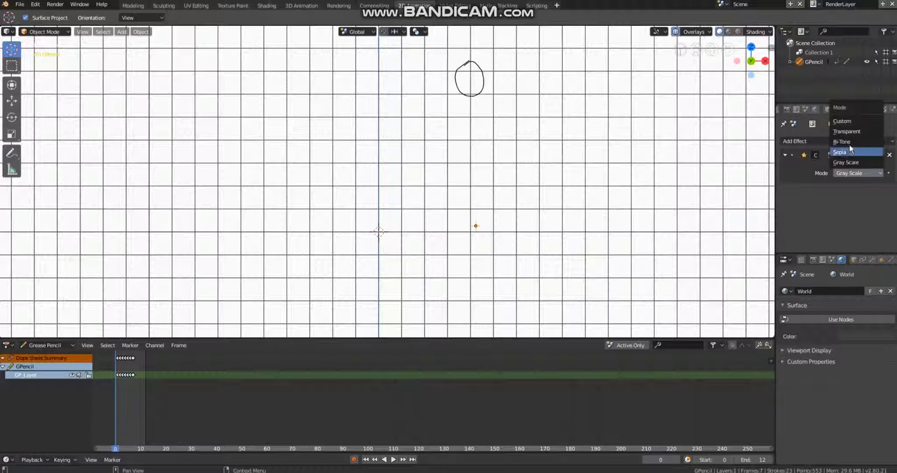
pyautogui.click(847, 139)
pyautogui.click(889, 155)
# Try the Flip effect and the Light effect on the Grease Pencil object, removing each one.
pyautogui.click(838, 141)
pyautogui.click(835, 170)
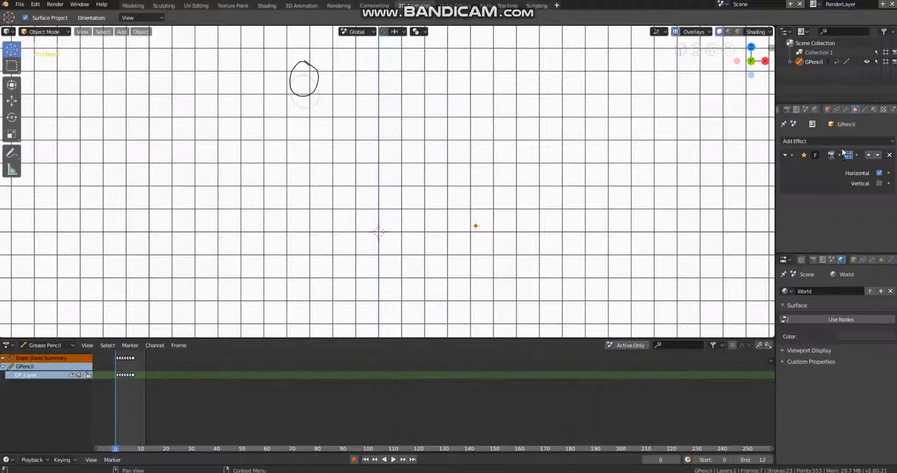
pyautogui.click(890, 155)
pyautogui.click(856, 142)
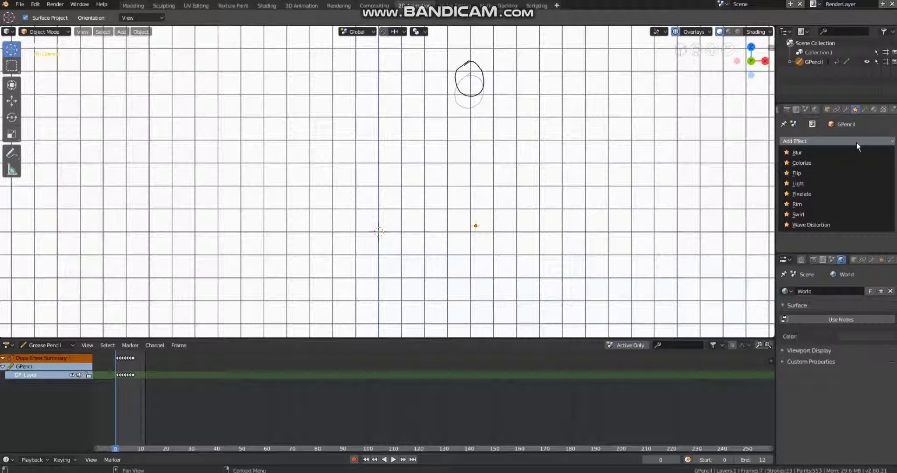
pyautogui.click(849, 173)
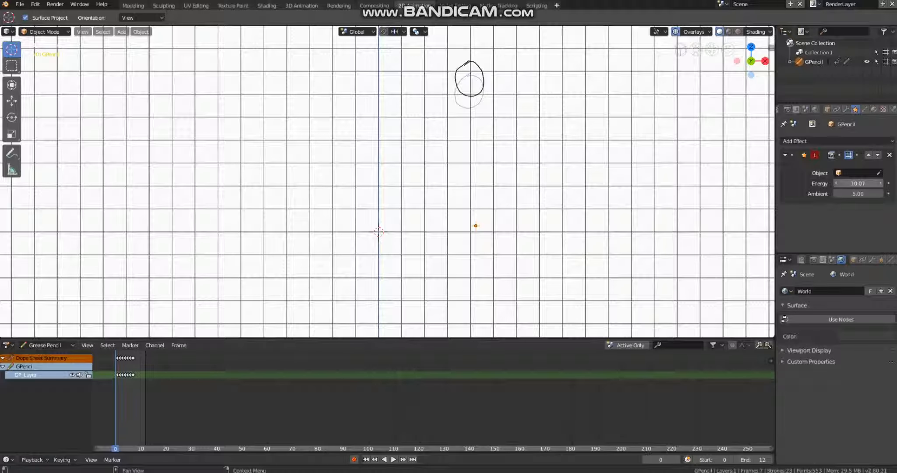
pyautogui.click(889, 154)
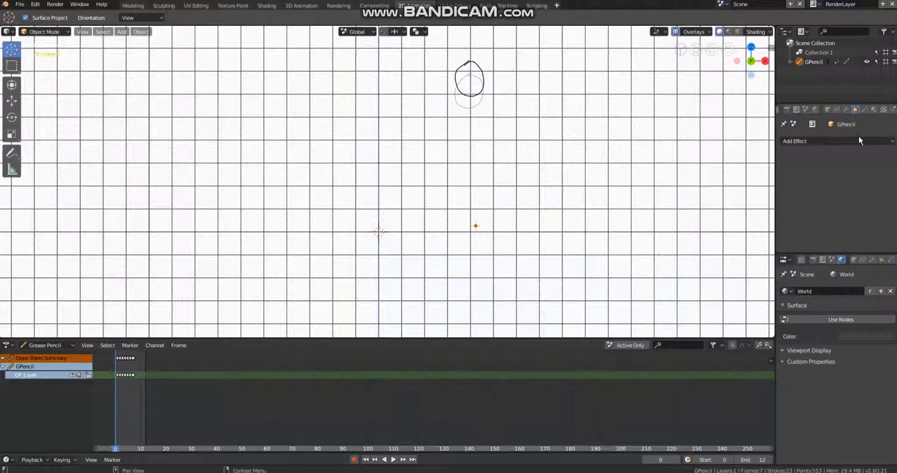
# Add a Light effect to the ball and place a point light beside it, moved about 4.6 m along X and 6.91 m along Z.
pyautogui.click(848, 141)
pyautogui.click(842, 174)
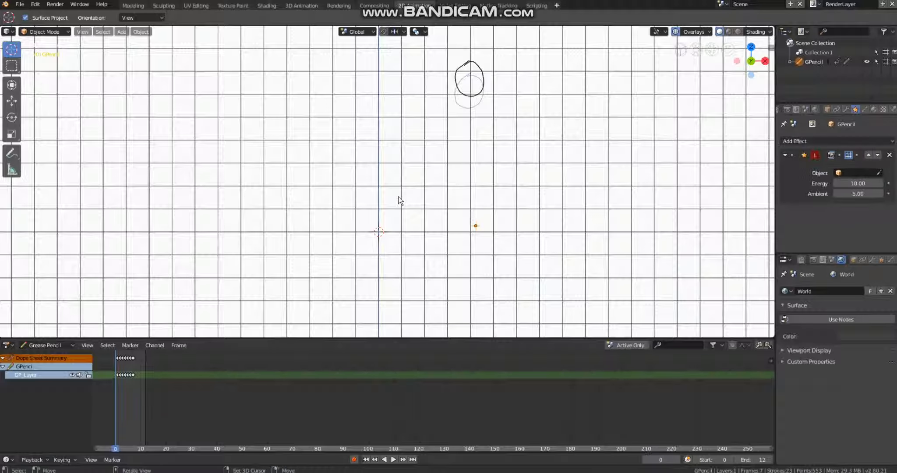
pyautogui.hotkey('shift', 'a')
pyautogui.moveTo(356, 63)
pyautogui.moveTo(385, 169)
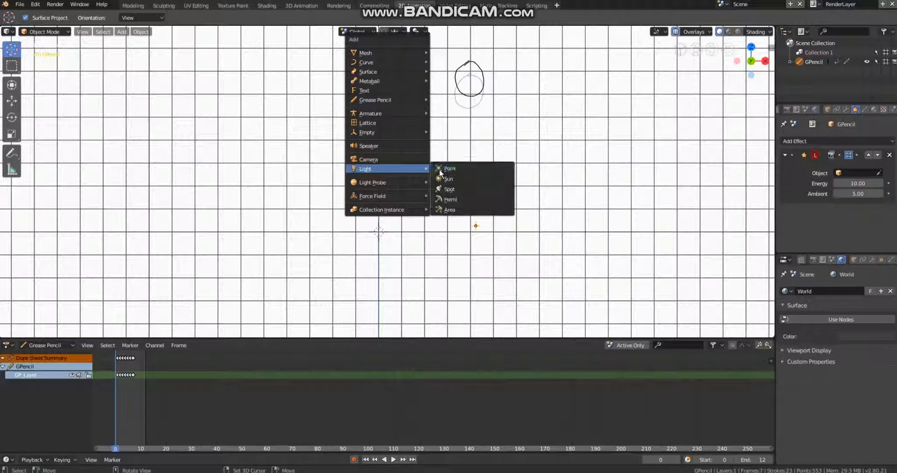
pyautogui.click(474, 167)
pyautogui.press('g')
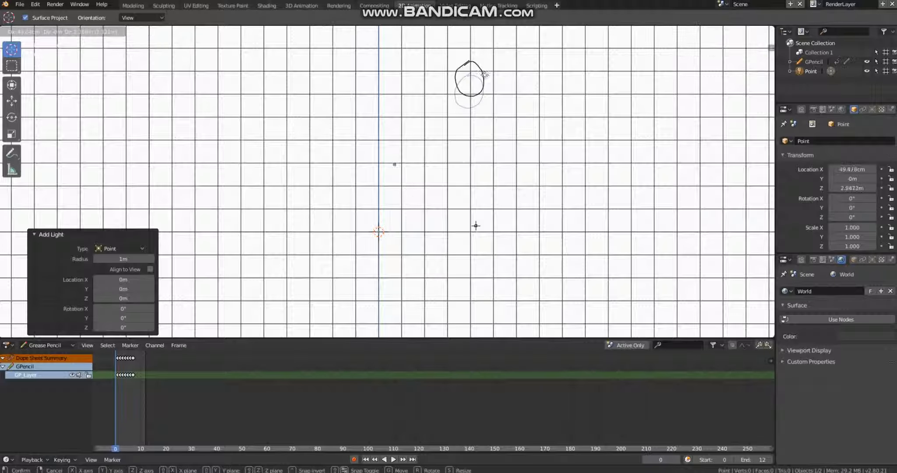
pyautogui.click(512, 51)
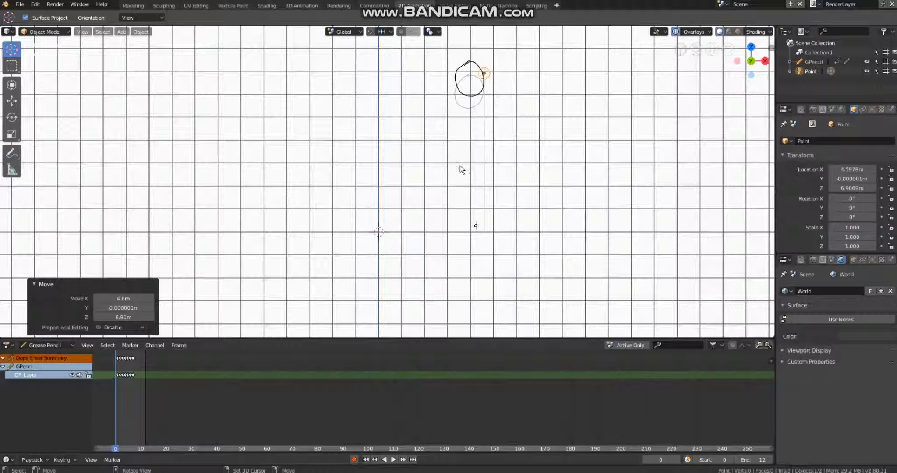
# Select the Grease Pencil object and assign the point light as its Light effect's object.
pyautogui.click(476, 227)
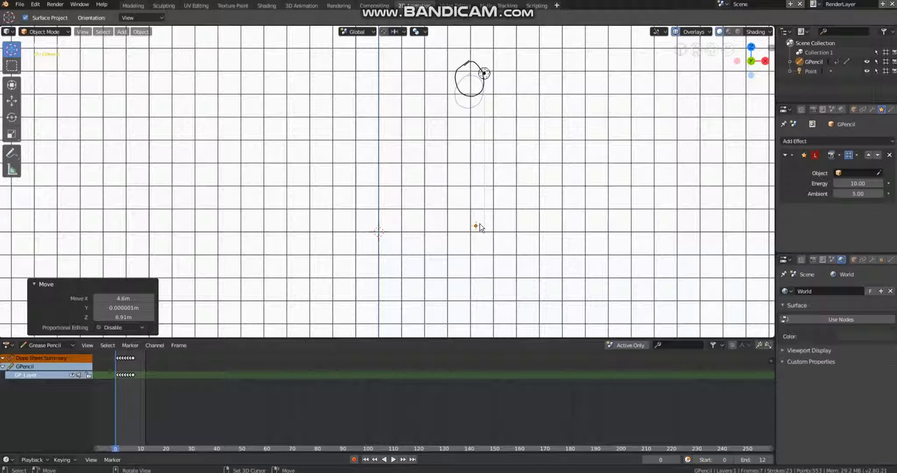
pyautogui.click(840, 173)
pyautogui.click(799, 187)
# Delete the point light from the scene and remove the Light effect from the Grease Pencil object.
pyautogui.click(485, 74)
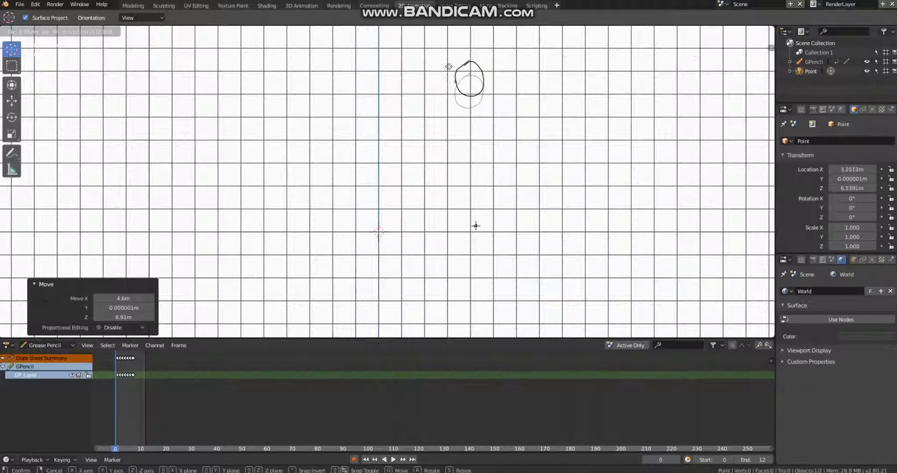
pyautogui.press('x')
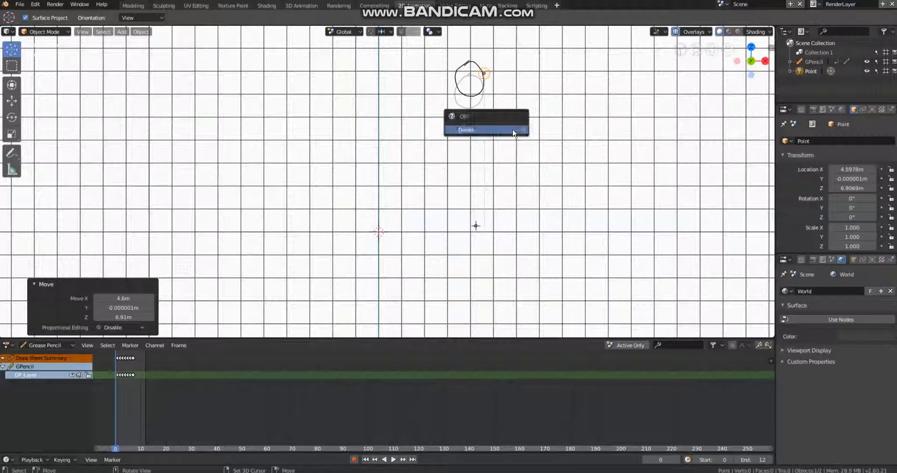
pyautogui.click(517, 131)
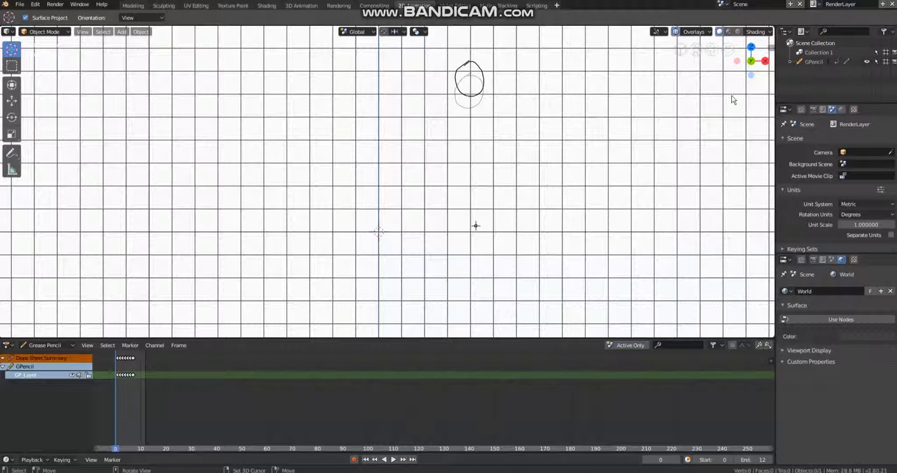
pyautogui.click(478, 226)
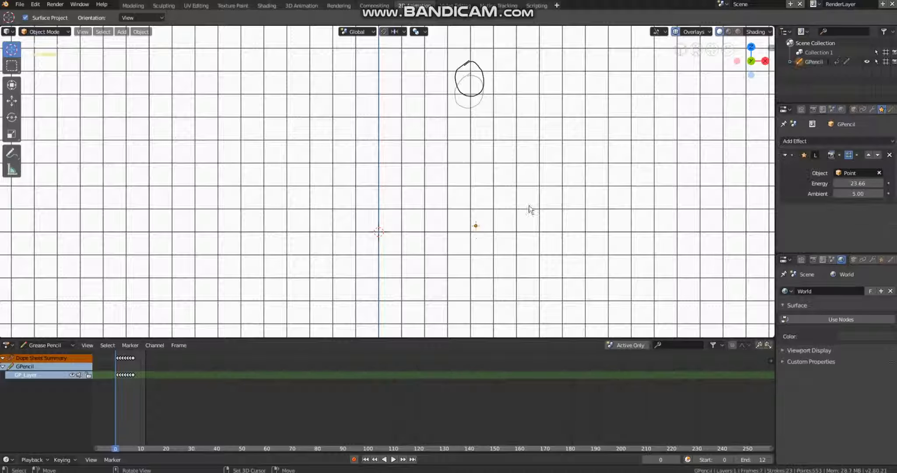
# Try a Swirl effect on the Grease Pencil object, adjust its radius, and remove the effect.
pyautogui.click(848, 142)
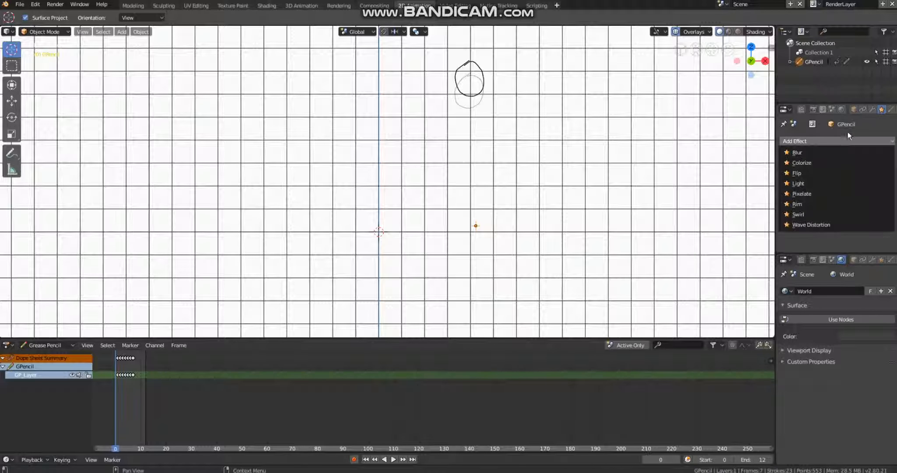
pyautogui.click(845, 215)
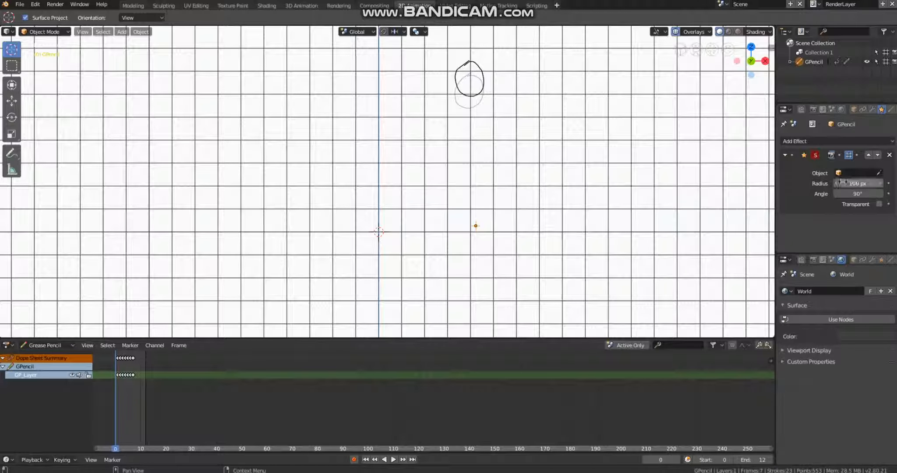
pyautogui.moveTo(843, 181); pyautogui.dragTo(822, 181)
pyautogui.click(889, 154)
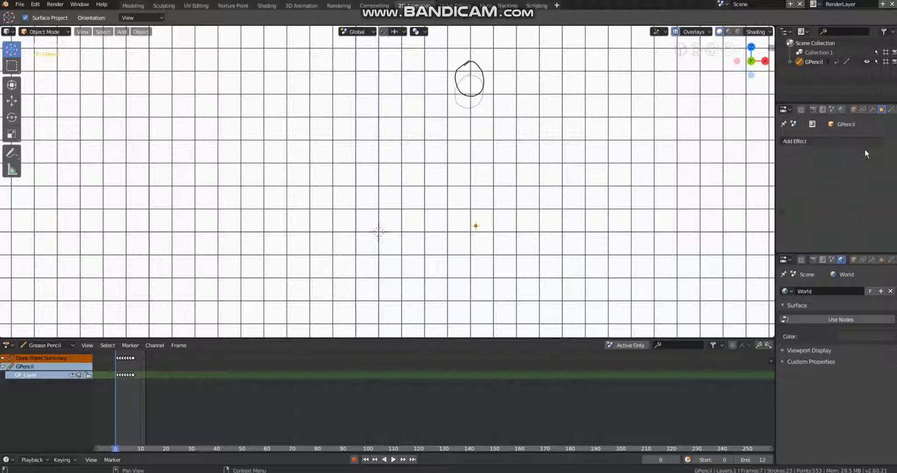
# Try a Wave Distortion effect on the ball, adjust its orientation and amplitude, and remove the effect.
pyautogui.click(830, 141)
pyautogui.click(831, 225)
pyautogui.click(856, 173)
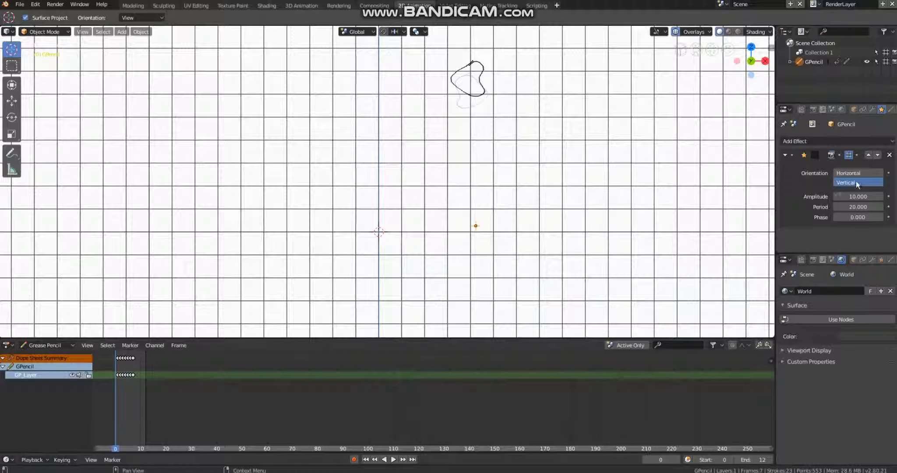
pyautogui.moveTo(844, 199)
pyautogui.mouseDown()
pyautogui.moveTo(829, 199)
pyautogui.moveTo(871, 199)
pyautogui.mouseUp()
pyautogui.click(889, 155)
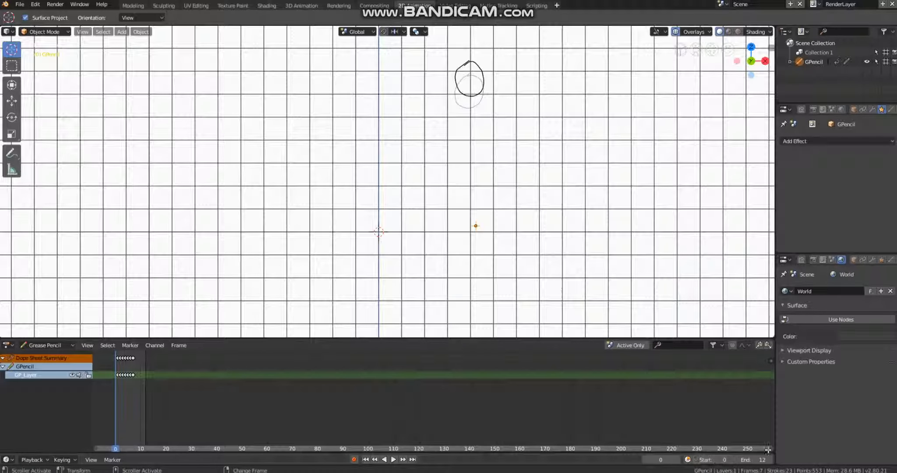
# Set the animation's end frame to 30 and play the ball animation, stopping at frame 7.
pyautogui.click(757, 460)
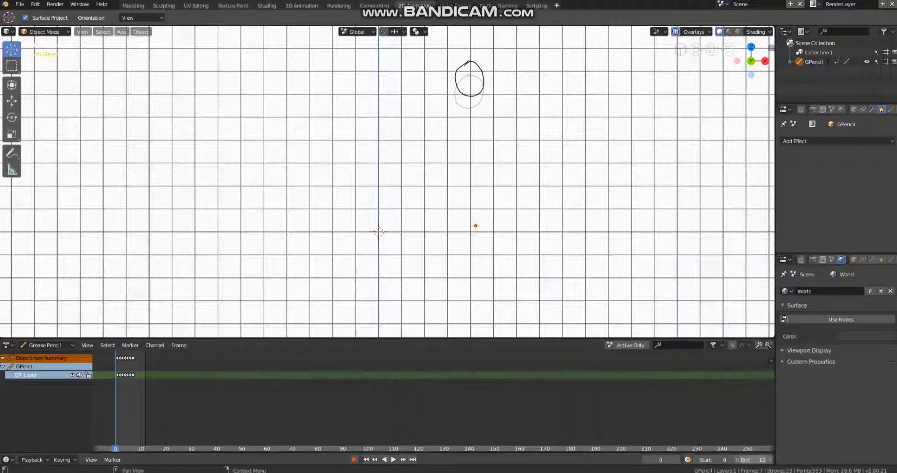
pyautogui.write('30')
pyautogui.press('Return')
pyautogui.press('space')
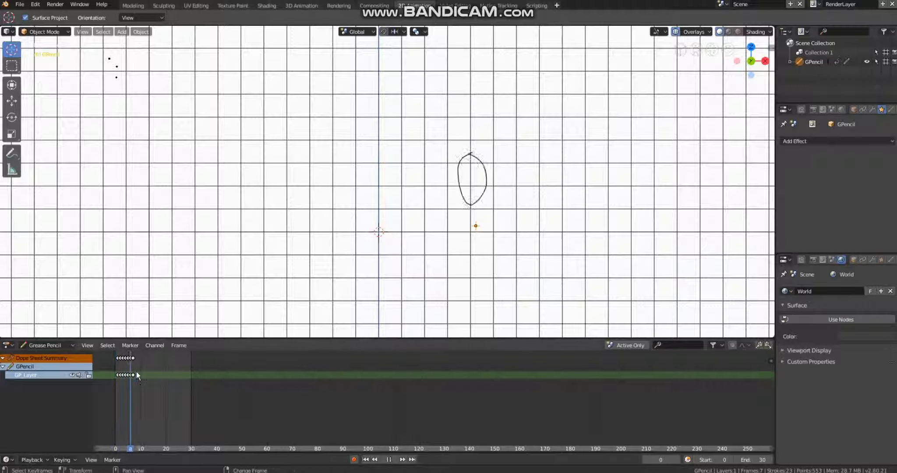
pyautogui.press('space')
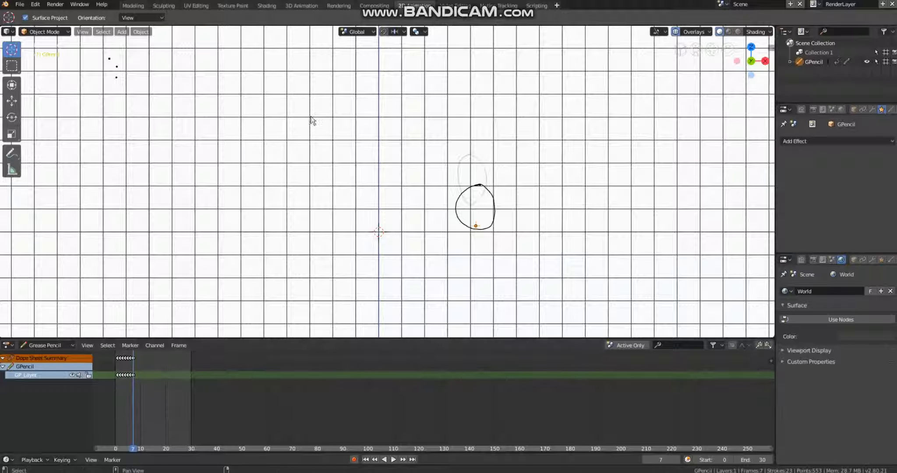
# Add a blank Grease Pencil object and switch it to Draw Mode.
pyautogui.hotkey('shift', 'a')
pyautogui.moveTo(291, 68)
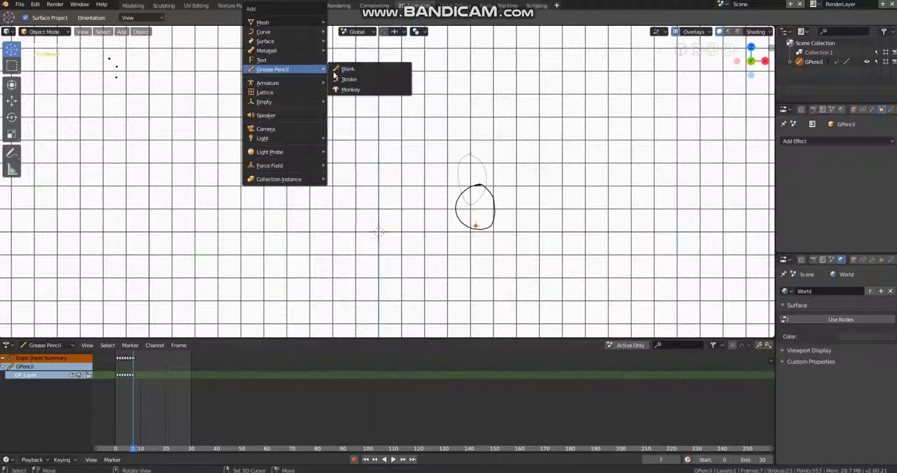
pyautogui.click(372, 70)
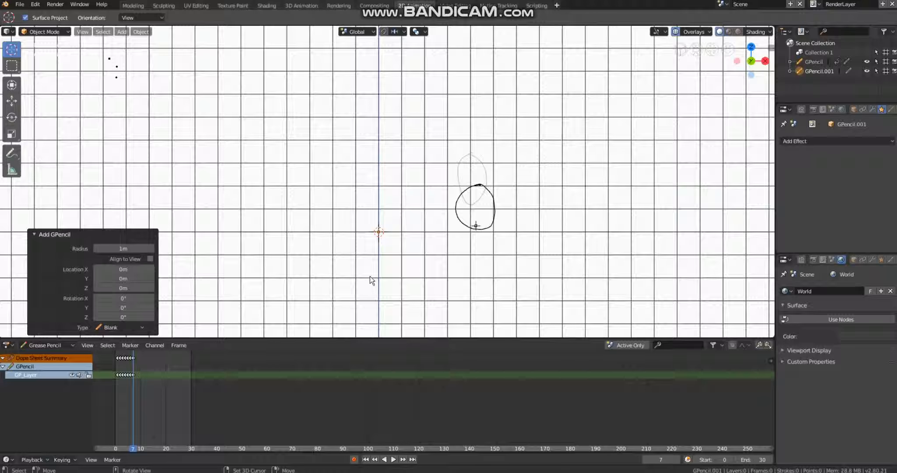
pyautogui.click(45, 34)
pyautogui.click(53, 74)
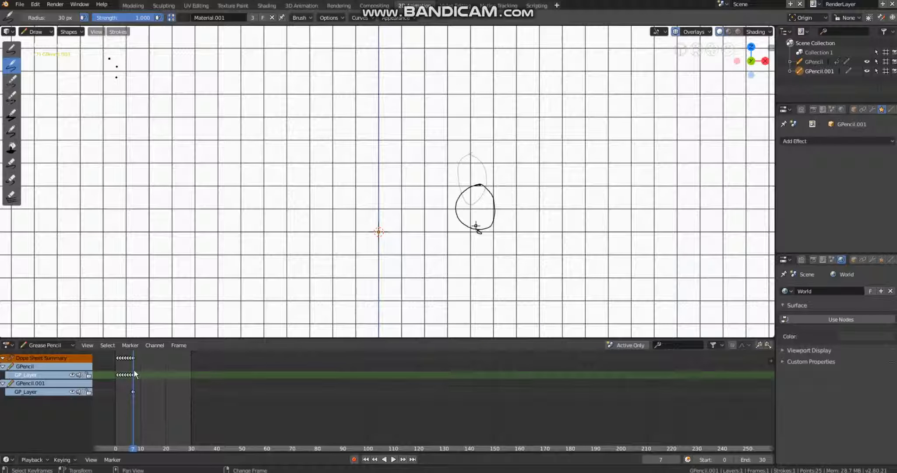
# Advance to frame 8 and erase the small stroke beneath the ball on the new Grease Pencil object.
pyautogui.press('space')
pyautogui.press('space')
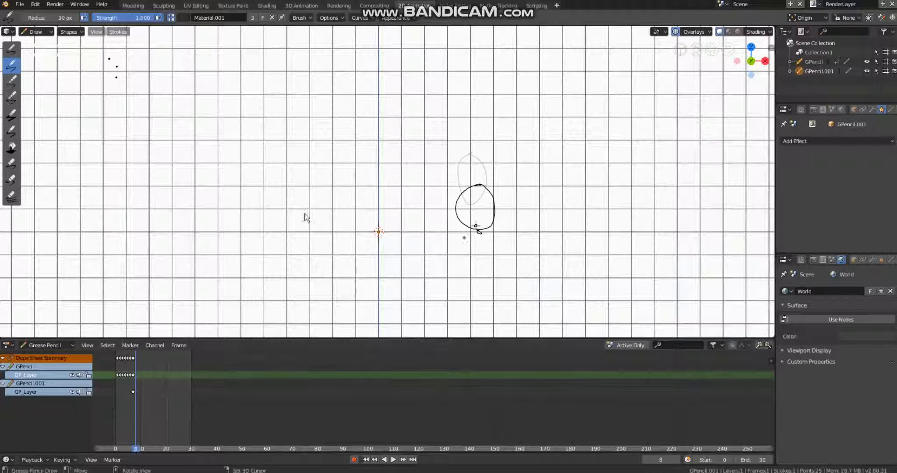
pyautogui.click(12, 181)
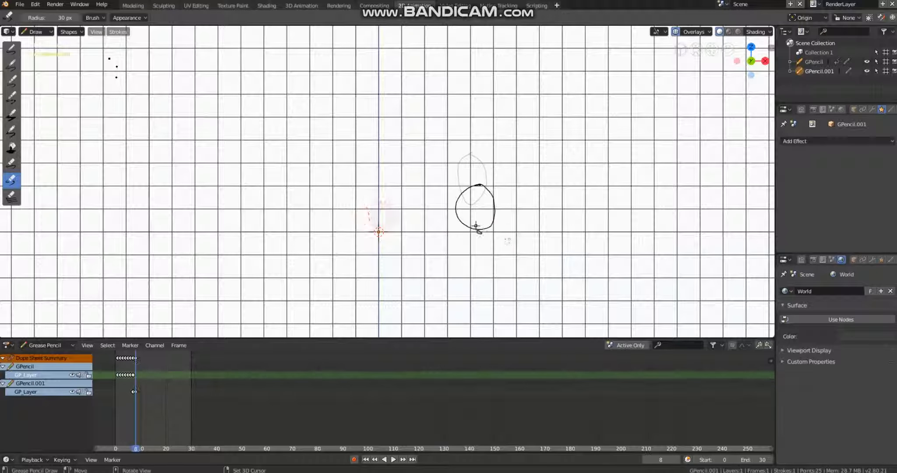
# Enable onion skinning for the second Grease Pencil object and draw a low dust puff beneath the ball on frame 8.
pyautogui.click(891, 260)
pyautogui.click(890, 260)
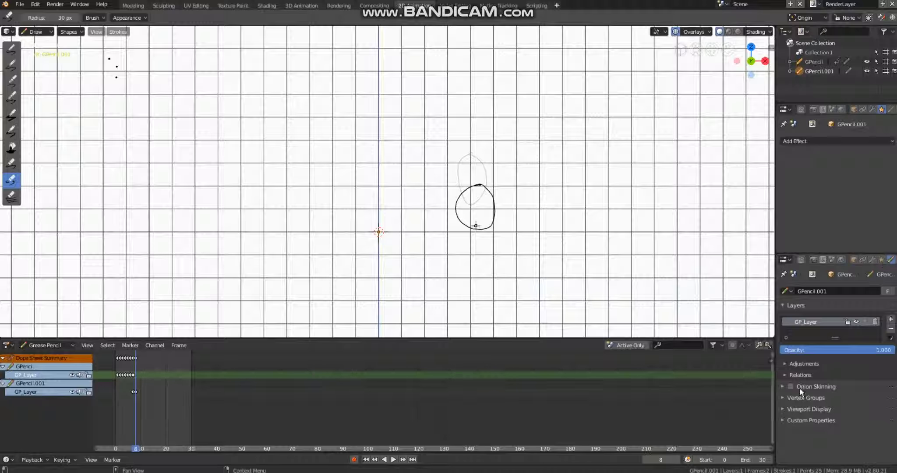
pyautogui.click(12, 64)
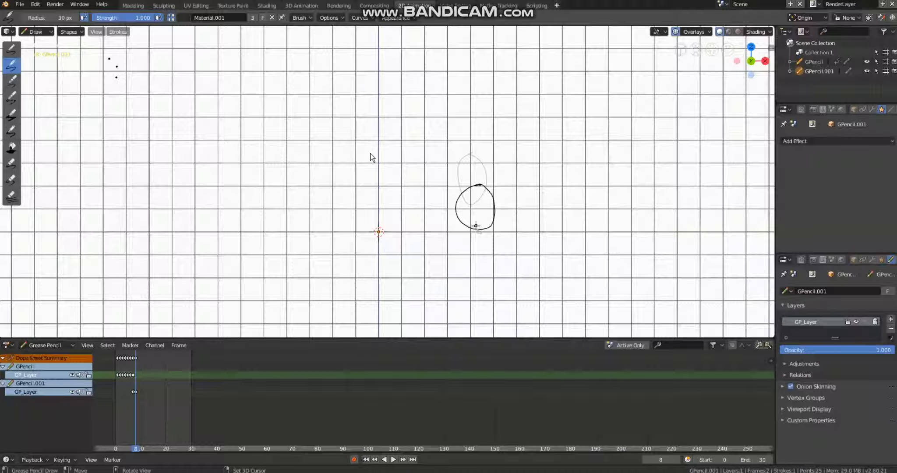
pyautogui.moveTo(476, 226)
pyautogui.mouseDown()
pyautogui.moveTo(451, 229)
pyautogui.moveTo(505, 229)
pyautogui.moveTo(466, 231)
pyautogui.mouseUp()
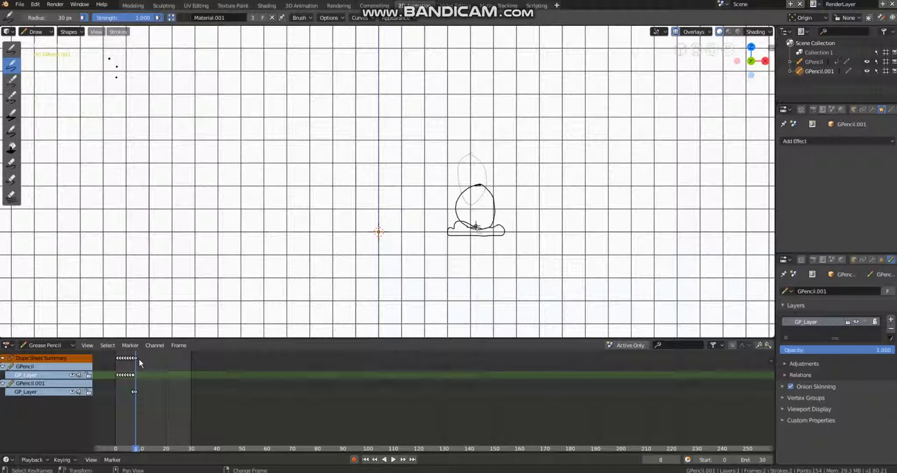
# On frame 9, erase the previous puff and draw a wider, bumpy dust cloud with extra contours on both sides of the ball.
pyautogui.press('space')
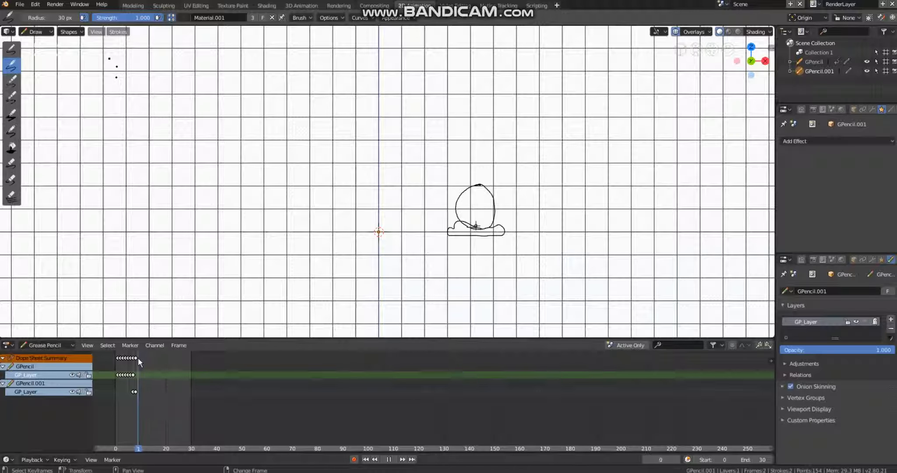
pyautogui.press('Escape')
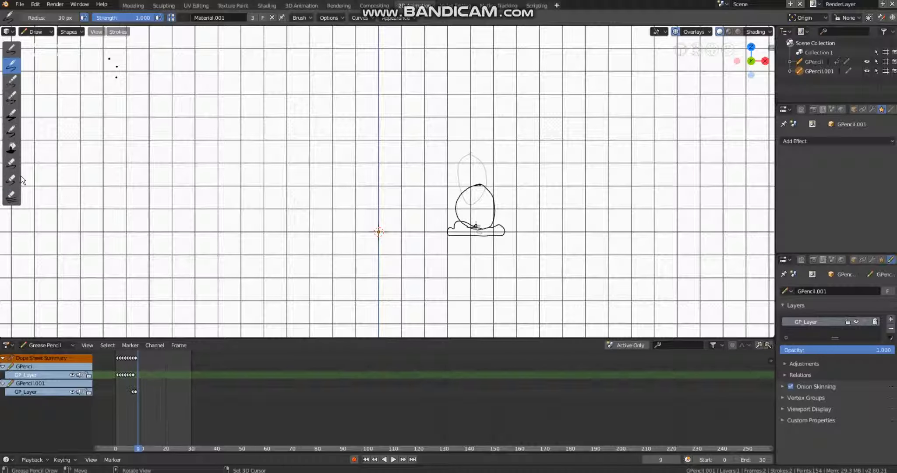
pyautogui.click(12, 180)
pyautogui.moveTo(427, 226)
pyautogui.mouseDown()
pyautogui.moveTo(468, 230)
pyautogui.moveTo(424, 221)
pyautogui.mouseUp()
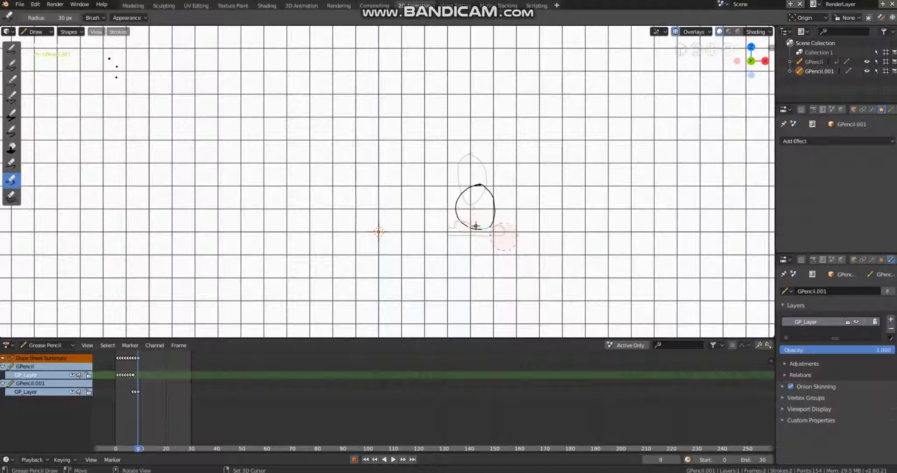
pyautogui.press('2')
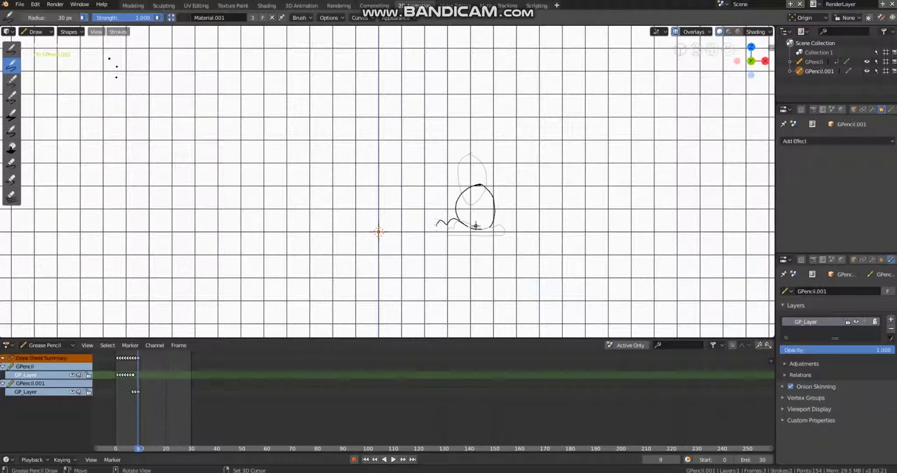
pyautogui.moveTo(427, 221)
pyautogui.mouseDown()
pyautogui.moveTo(440, 235)
pyautogui.moveTo(510, 234)
pyautogui.moveTo(520, 224)
pyautogui.mouseUp()
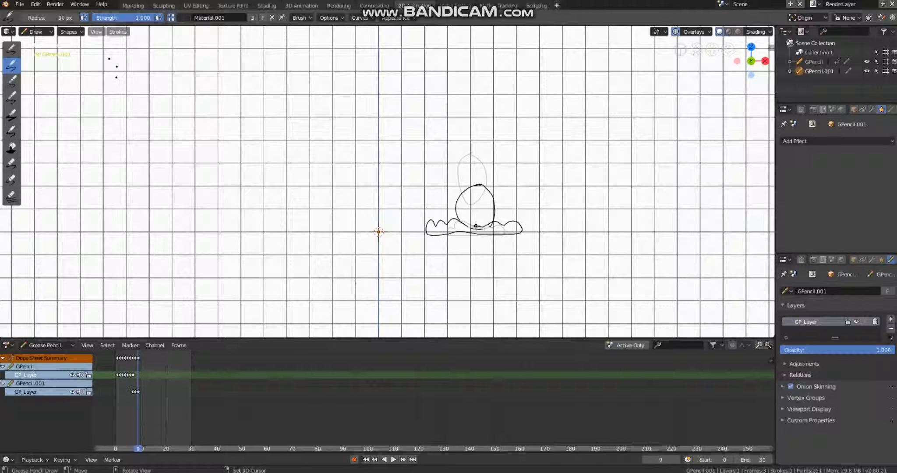
pyautogui.moveTo(455, 214)
pyautogui.mouseDown()
pyautogui.moveTo(437, 211)
pyautogui.moveTo(428, 228)
pyautogui.mouseUp()
pyautogui.moveTo(494, 221); pyautogui.dragTo(528, 232)
# On frame 10, erase the previous cloud and draw a taller, wider dust cloud with inner curves and raised bumps beside the ball.
pyautogui.click(140, 356)
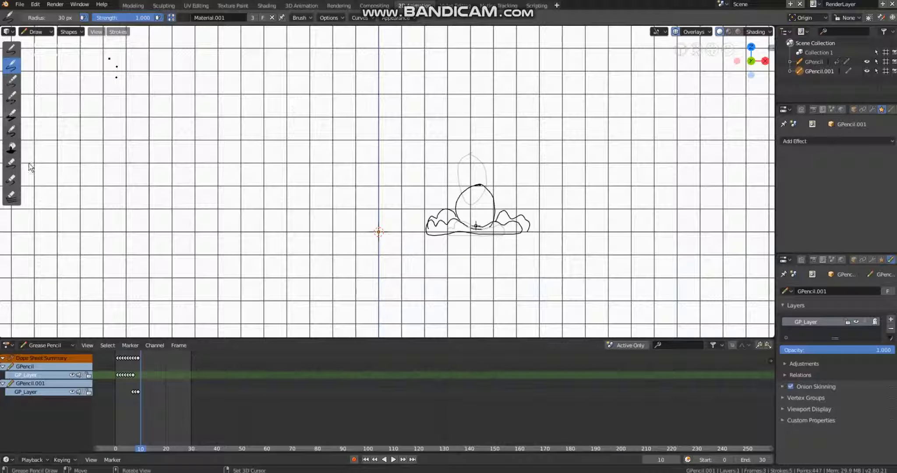
pyautogui.click(12, 179)
pyautogui.moveTo(477, 234)
pyautogui.mouseDown()
pyautogui.moveTo(434, 232)
pyautogui.moveTo(426, 252)
pyautogui.moveTo(443, 198)
pyautogui.moveTo(512, 258)
pyautogui.moveTo(510, 237)
pyautogui.moveTo(528, 218)
pyautogui.mouseUp()
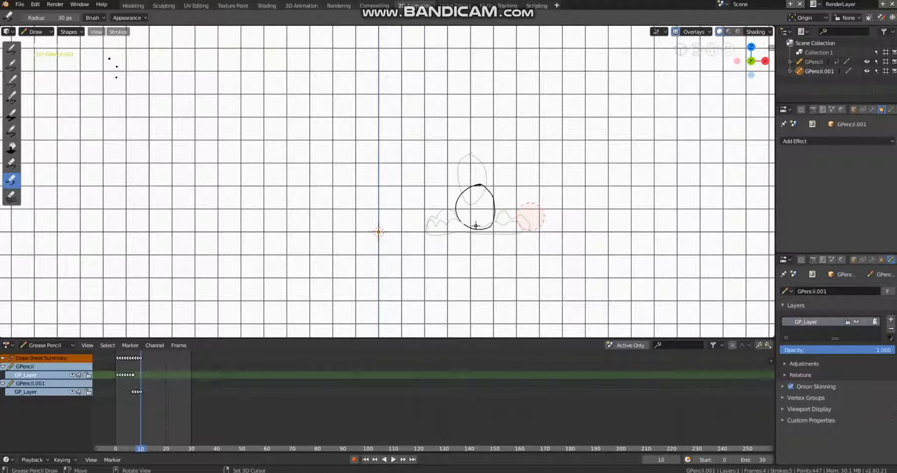
pyautogui.click(12, 66)
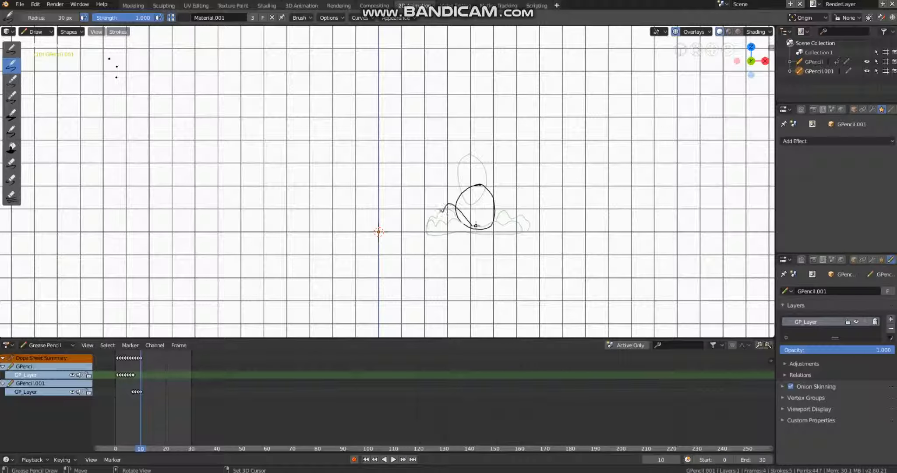
pyautogui.moveTo(439, 212)
pyautogui.mouseDown()
pyautogui.moveTo(412, 211)
pyautogui.moveTo(416, 229)
pyautogui.moveTo(525, 232)
pyautogui.moveTo(508, 203)
pyautogui.mouseUp()
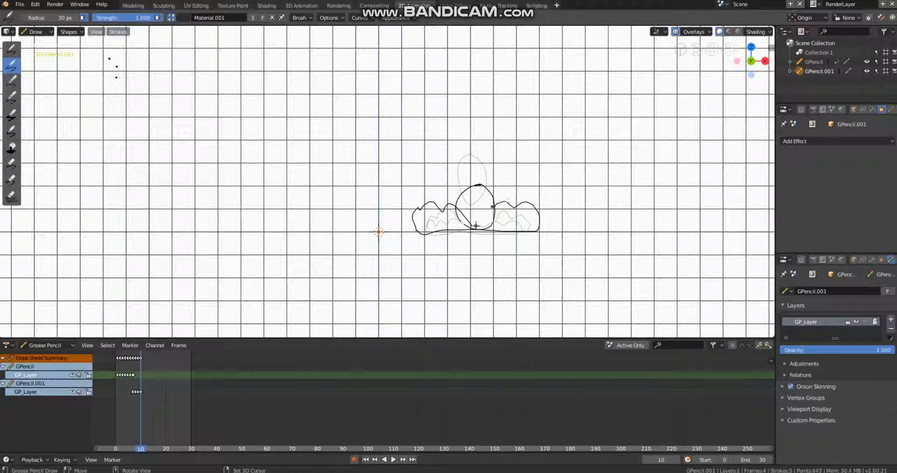
pyautogui.moveTo(454, 219); pyautogui.dragTo(433, 228)
pyautogui.moveTo(429, 190)
pyautogui.mouseDown()
pyautogui.moveTo(442, 205)
pyautogui.moveTo(527, 197)
pyautogui.mouseUp()
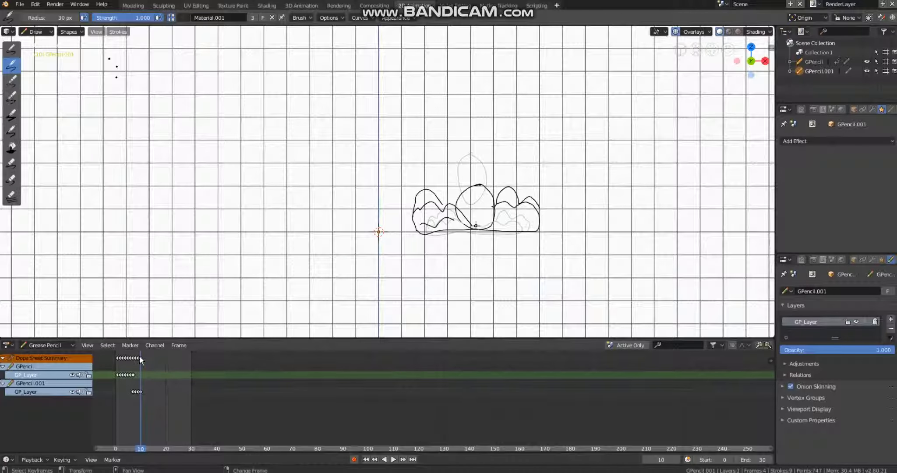
# On frame 11, erase the previous cloud and draw a dispersing one with wavy outlines and short detail strokes on both sides of the ball.
pyautogui.press('space')
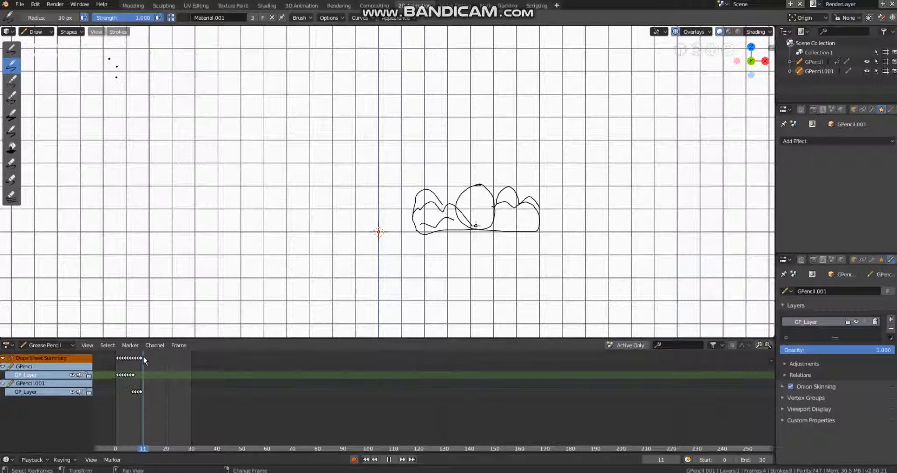
pyautogui.press('space')
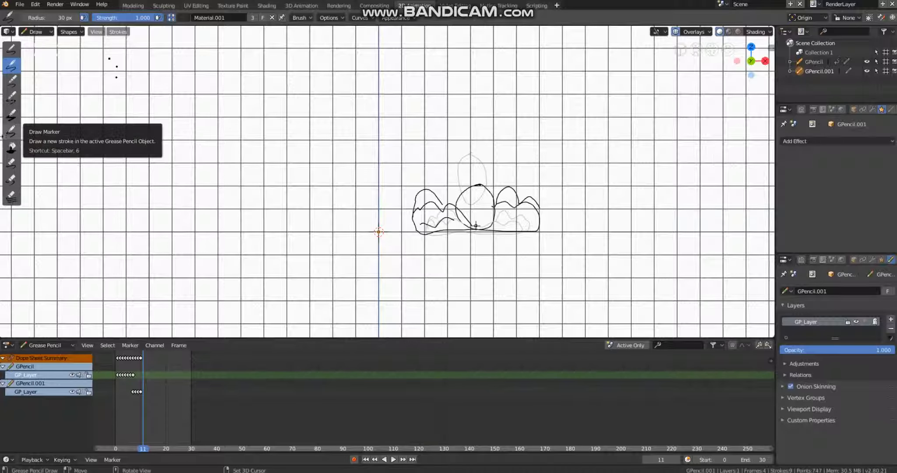
pyautogui.click(12, 180)
pyautogui.moveTo(434, 218)
pyautogui.mouseDown()
pyautogui.moveTo(416, 219)
pyautogui.moveTo(412, 200)
pyautogui.moveTo(434, 175)
pyautogui.moveTo(428, 200)
pyautogui.moveTo(477, 232)
pyautogui.moveTo(503, 195)
pyautogui.moveTo(521, 243)
pyautogui.moveTo(536, 243)
pyautogui.moveTo(565, 189)
pyautogui.mouseUp()
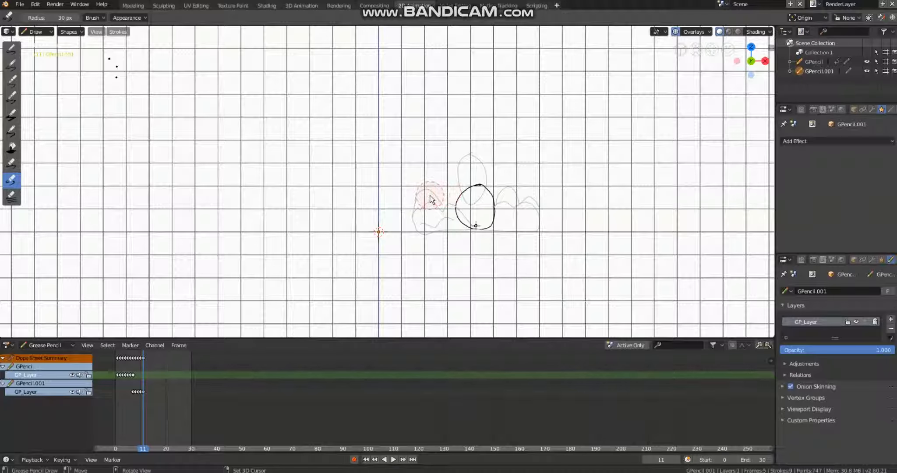
pyautogui.click(19, 66)
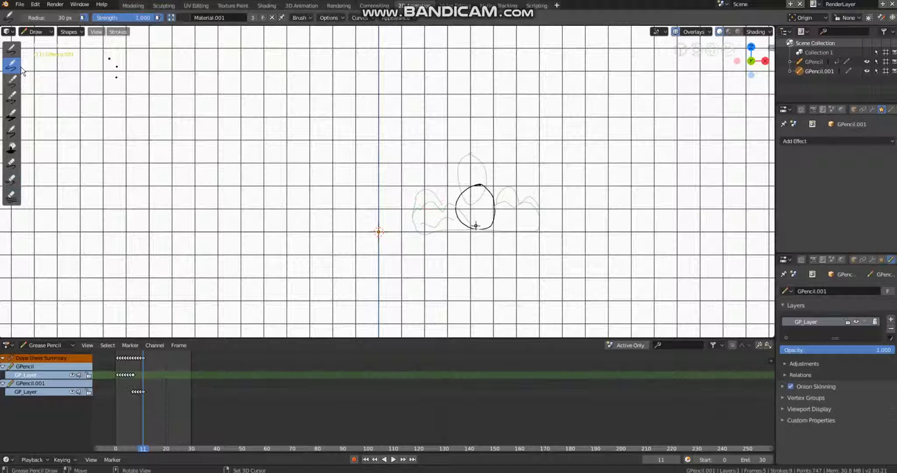
pyautogui.moveTo(454, 203)
pyautogui.mouseDown()
pyautogui.moveTo(420, 206)
pyautogui.moveTo(400, 235)
pyautogui.moveTo(460, 223)
pyautogui.moveTo(437, 219)
pyautogui.mouseUp()
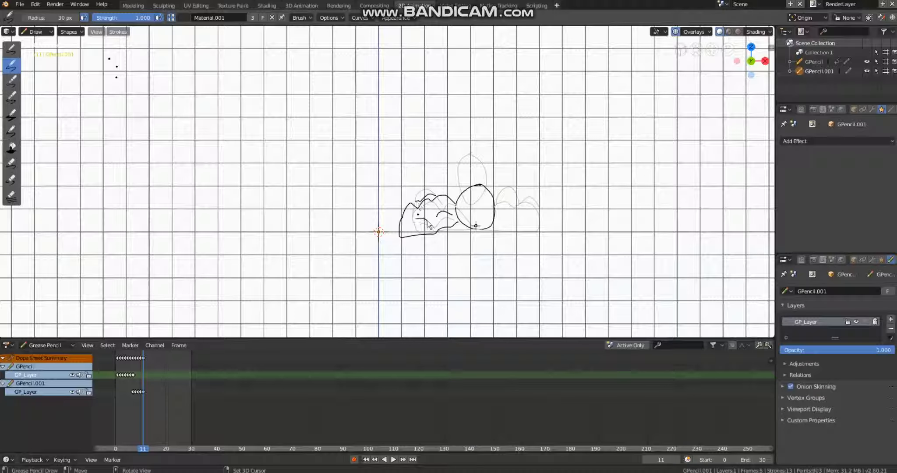
pyautogui.moveTo(498, 202)
pyautogui.mouseDown()
pyautogui.moveTo(519, 200)
pyautogui.moveTo(540, 224)
pyautogui.mouseUp()
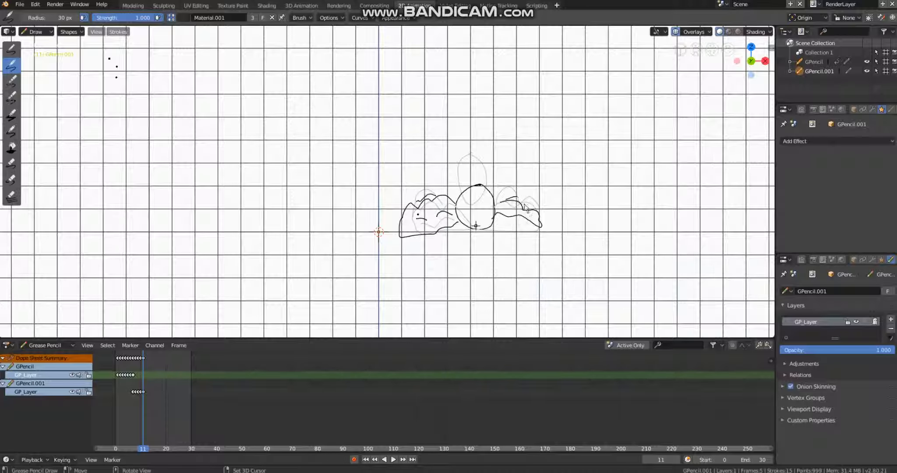
pyautogui.moveTo(532, 210); pyautogui.dragTo(534, 212)
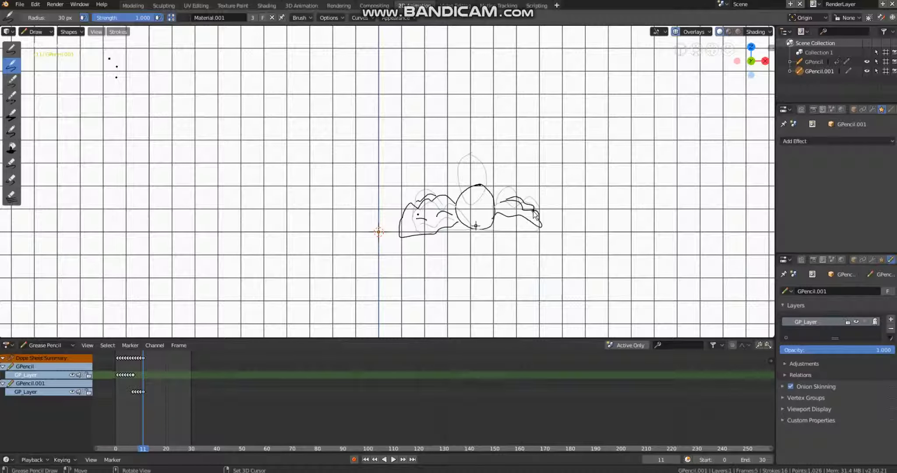
# On frame 12, erase the previous cloud and draw four separate dust fragments with the Draw Pen, two on each side of the ball.
pyautogui.rightClick(145, 359)
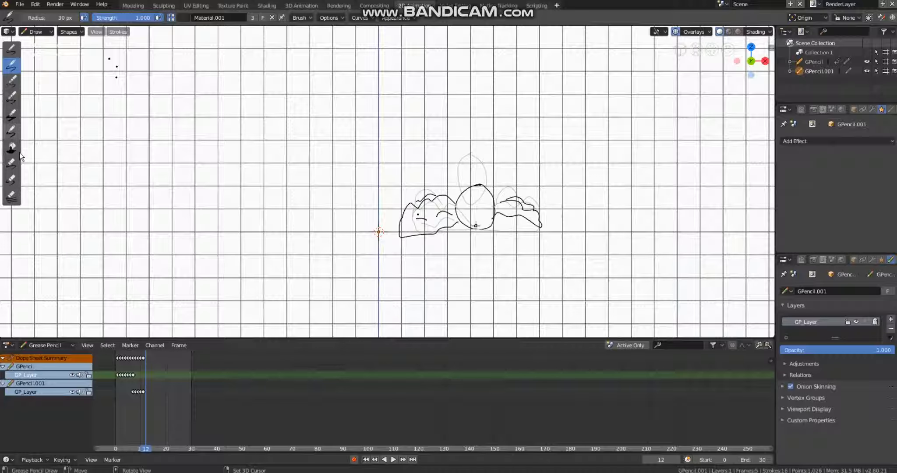
pyautogui.click(11, 180)
pyautogui.moveTo(409, 224)
pyautogui.mouseDown()
pyautogui.moveTo(419, 232)
pyautogui.moveTo(392, 186)
pyautogui.moveTo(460, 230)
pyautogui.moveTo(409, 182)
pyautogui.moveTo(455, 223)
pyautogui.moveTo(465, 167)
pyautogui.mouseUp()
pyautogui.moveTo(475, 226)
pyautogui.mouseDown()
pyautogui.moveTo(521, 219)
pyautogui.moveTo(528, 197)
pyautogui.moveTo(539, 223)
pyautogui.moveTo(476, 225)
pyautogui.mouseUp()
pyautogui.press('3')
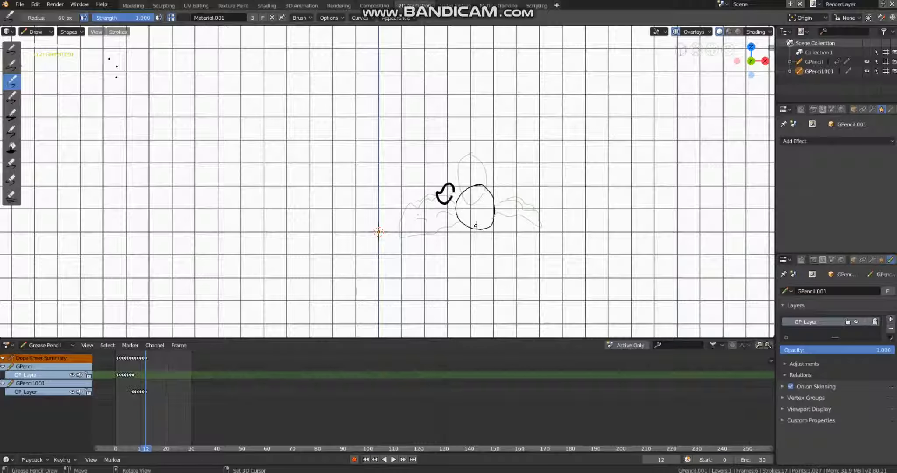
pyautogui.hotkey('ctrl', 'z')
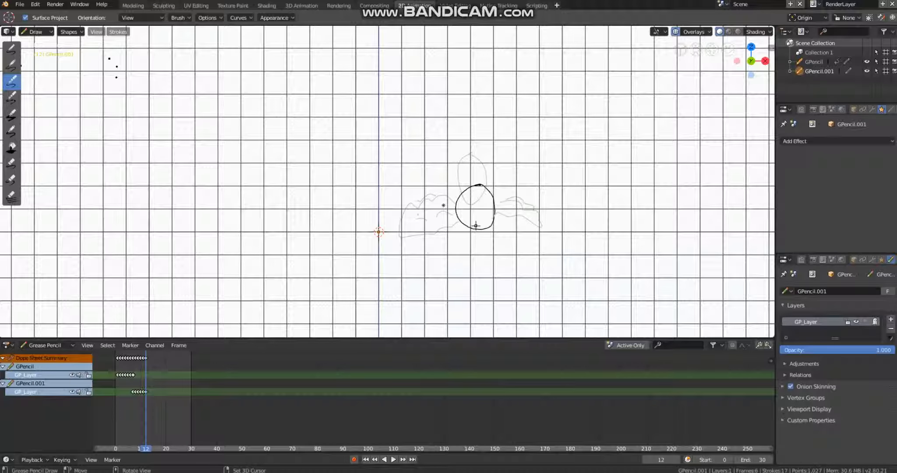
pyautogui.click(12, 65)
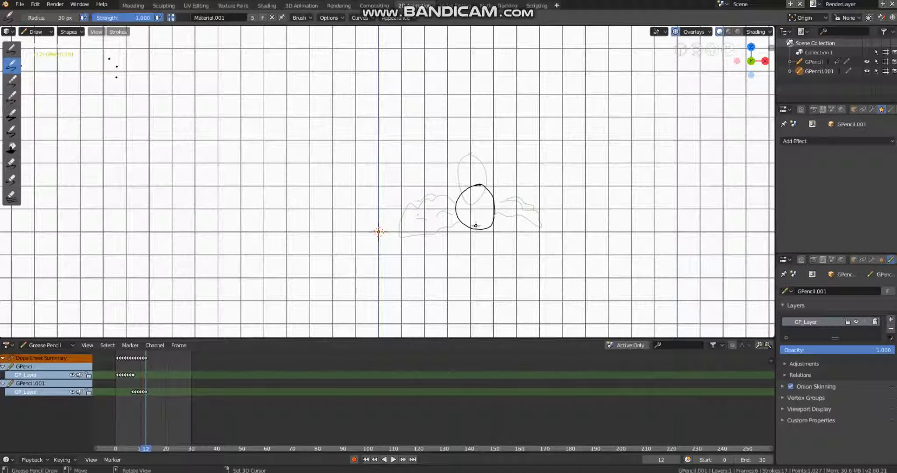
pyautogui.moveTo(446, 189); pyautogui.dragTo(427, 192)
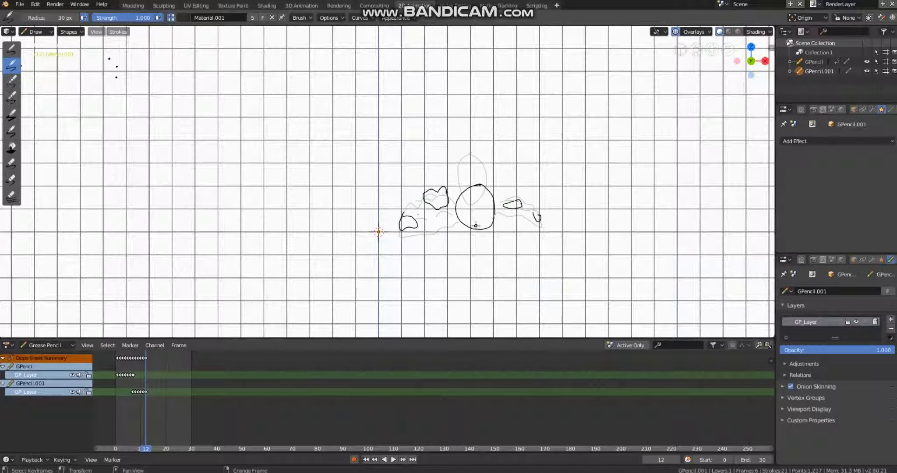
# On frame 13, erase the larger fragments and draw three smaller dust bits, two left of the ball and one right.
pyautogui.press('space')
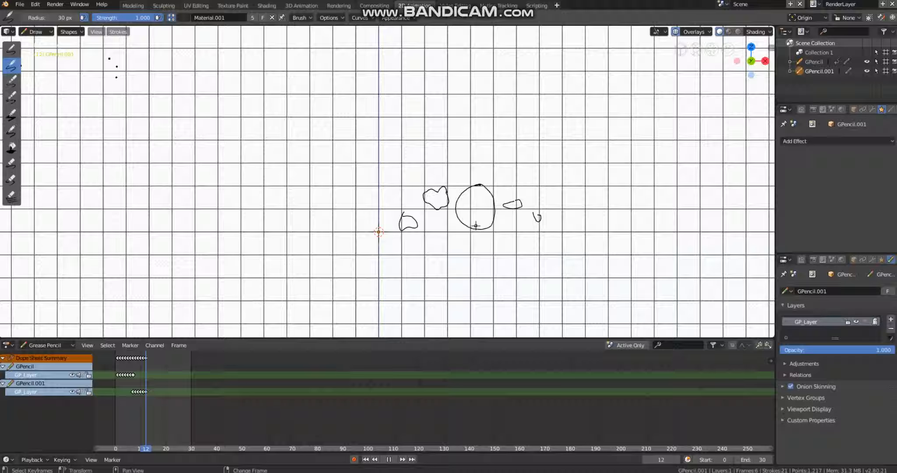
pyautogui.press('space')
pyautogui.click(14, 187)
pyautogui.moveTo(404, 219)
pyautogui.mouseDown()
pyautogui.moveTo(410, 224)
pyautogui.moveTo(393, 241)
pyautogui.moveTo(413, 223)
pyautogui.moveTo(421, 193)
pyautogui.moveTo(508, 195)
pyautogui.moveTo(547, 229)
pyautogui.moveTo(524, 219)
pyautogui.moveTo(531, 239)
pyautogui.mouseUp()
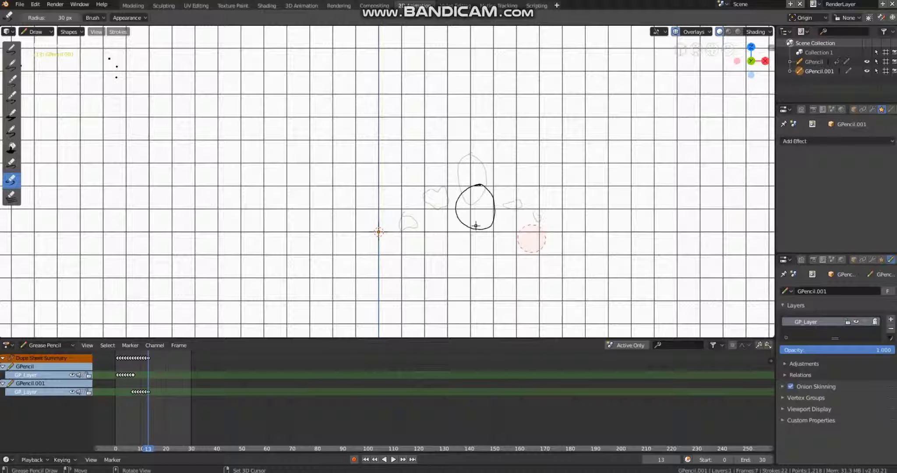
pyautogui.click(14, 83)
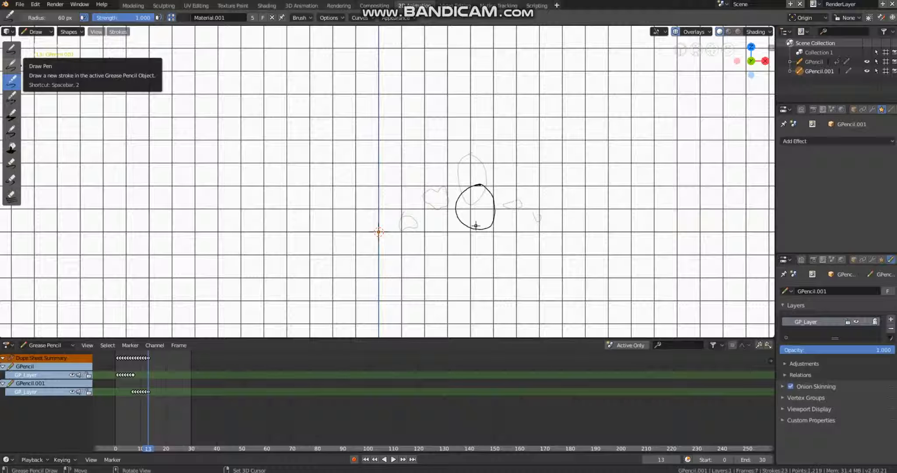
pyautogui.click(11, 66)
pyautogui.moveTo(432, 188)
pyautogui.mouseDown()
pyautogui.moveTo(437, 200)
pyautogui.moveTo(401, 214)
pyautogui.mouseUp()
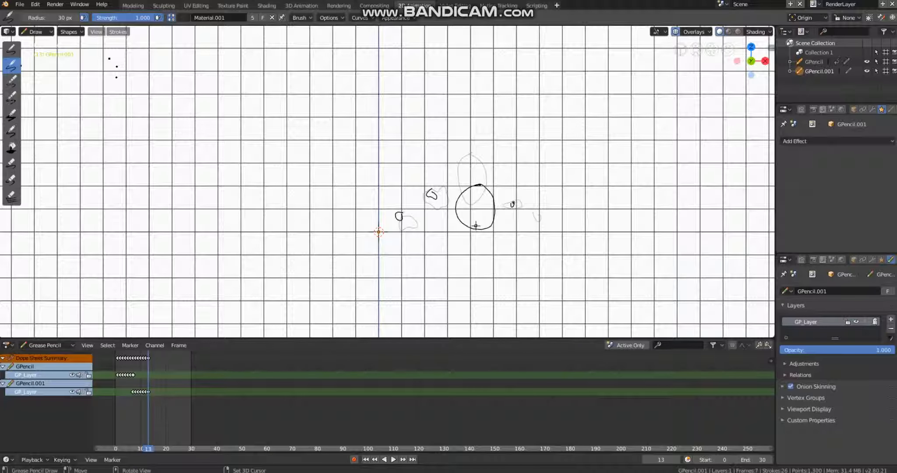
# On frame 15, erase the previous dust bits and draw tiny remnants in their places with the Draw Pen.
pyautogui.press('space')
pyautogui.press('space')
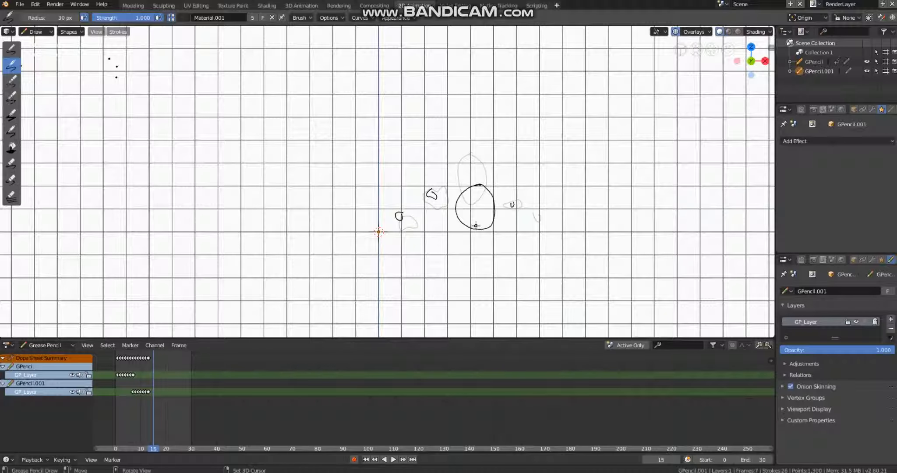
pyautogui.click(12, 179)
pyautogui.moveTo(408, 239)
pyautogui.mouseDown()
pyautogui.moveTo(413, 193)
pyautogui.moveTo(434, 205)
pyautogui.moveTo(423, 174)
pyautogui.mouseUp()
pyautogui.moveTo(517, 207); pyautogui.dragTo(499, 176)
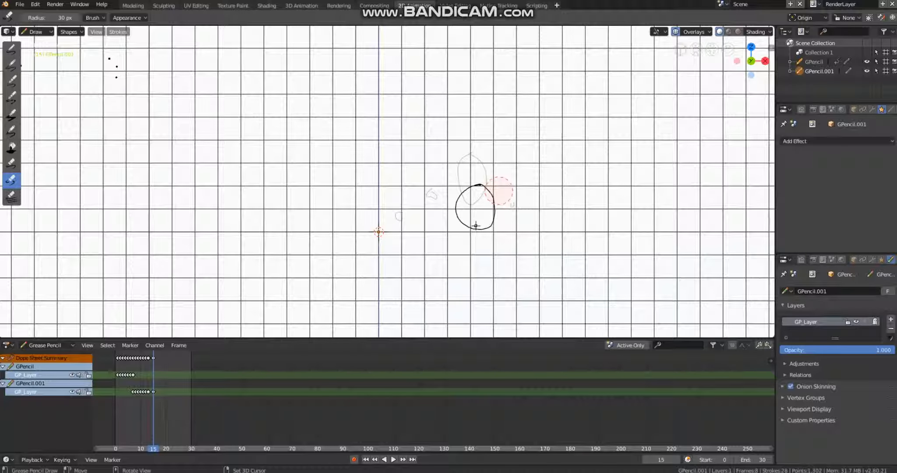
pyautogui.press('2')
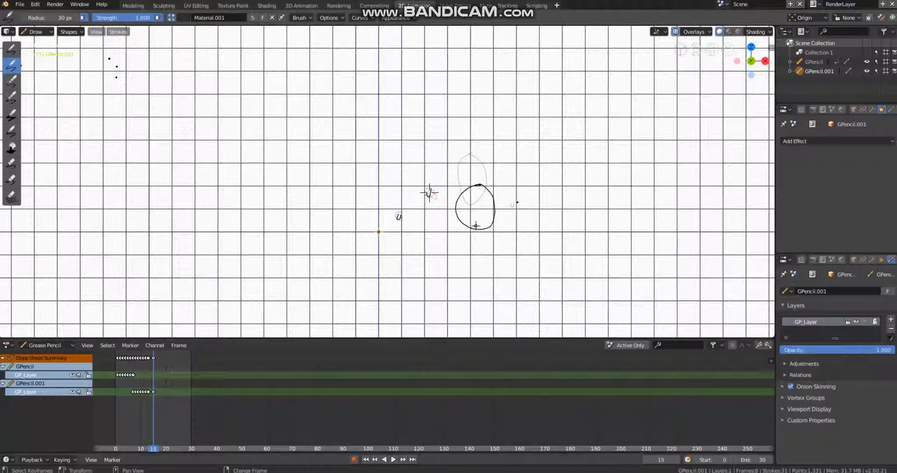
# Play the animation from frame 0 to review the ball's fall and dust impact, stopping at frame 8.
pyautogui.hotkey('shift', 'Left')
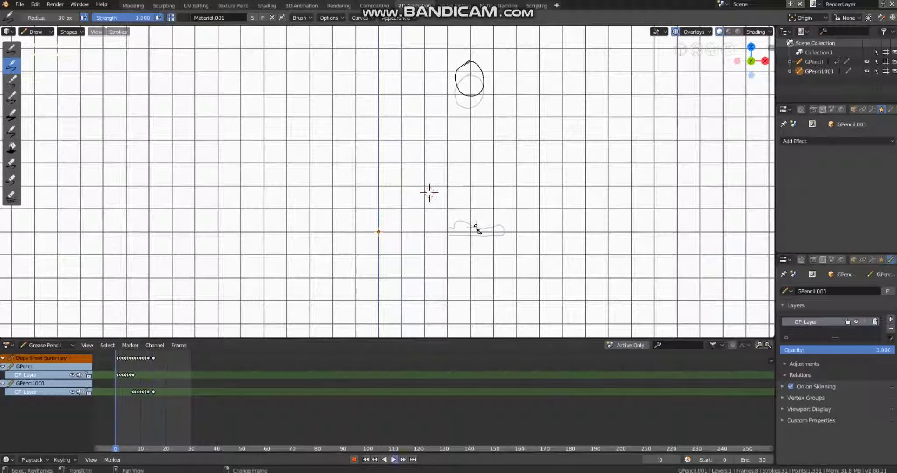
pyautogui.press('space')
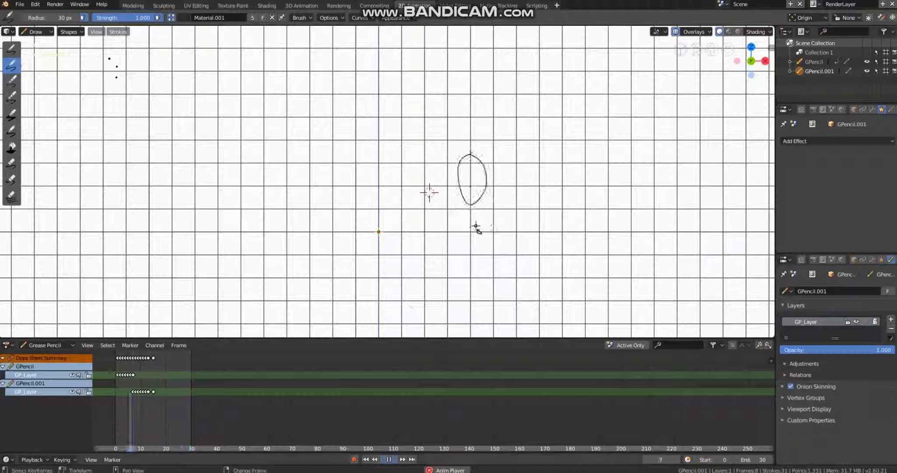
pyautogui.press('space')
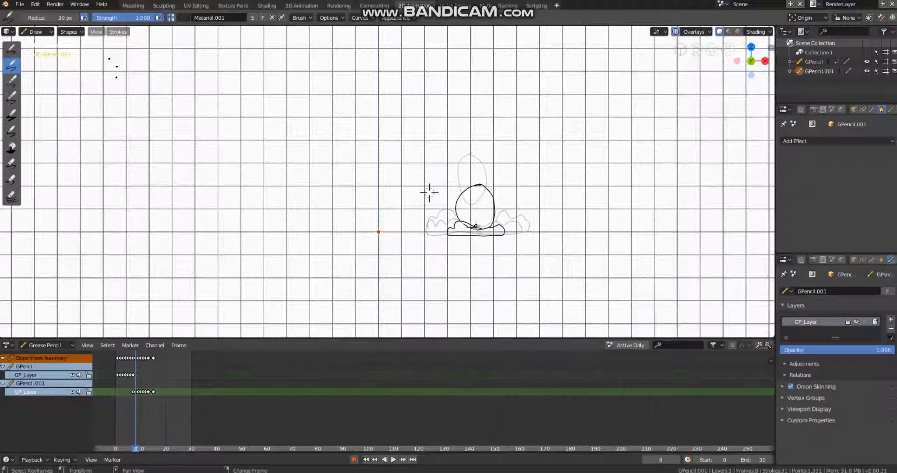
# Move the dust object's last keyframe to frame 14, play the animation to check the timing, and step to frame 14.
pyautogui.moveTo(154, 392); pyautogui.dragTo(155, 393)
pyautogui.press('space')
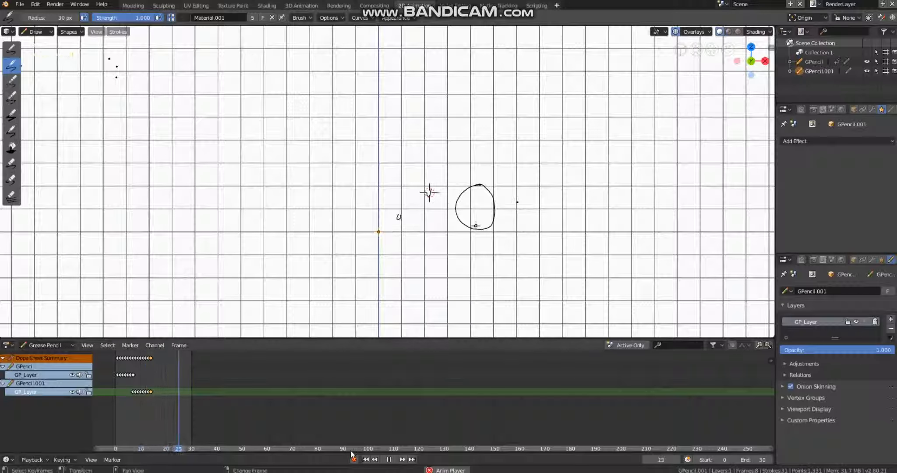
pyautogui.click(392, 461)
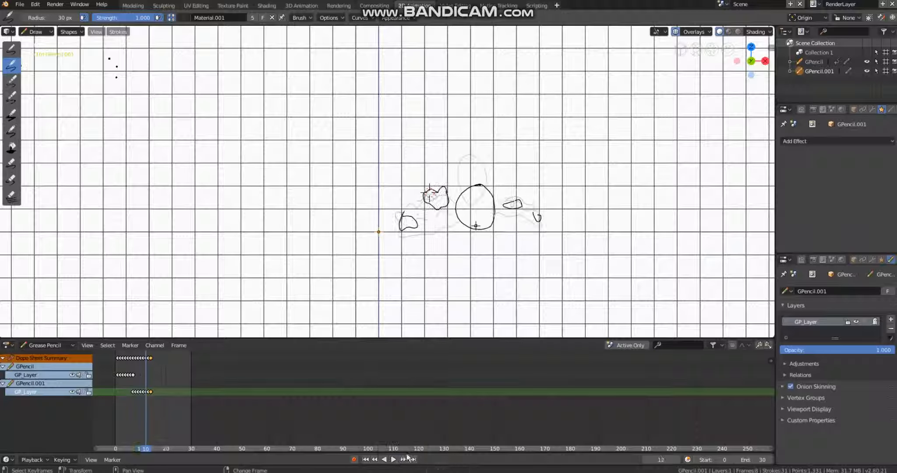
pyautogui.click(403, 460)
pyautogui.click(404, 460)
pyautogui.click(404, 460)
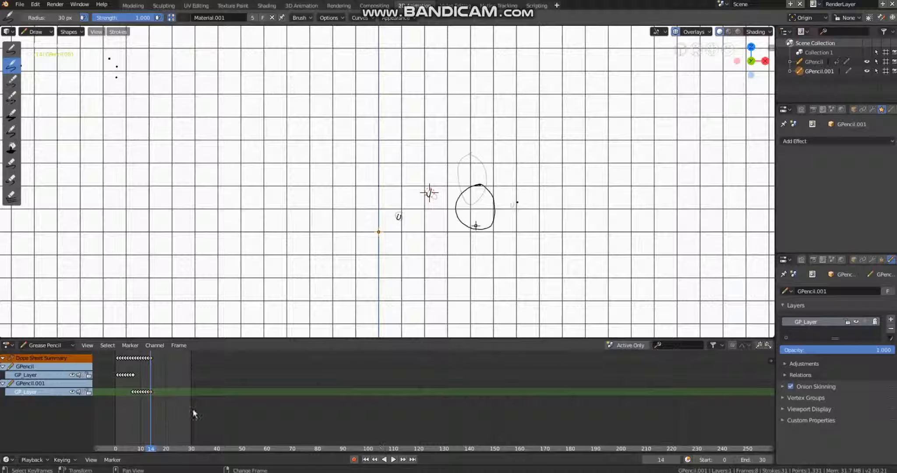
# On frame 15, erase all the remaining dust remnants on both sides of the ball.
pyautogui.click(153, 357)
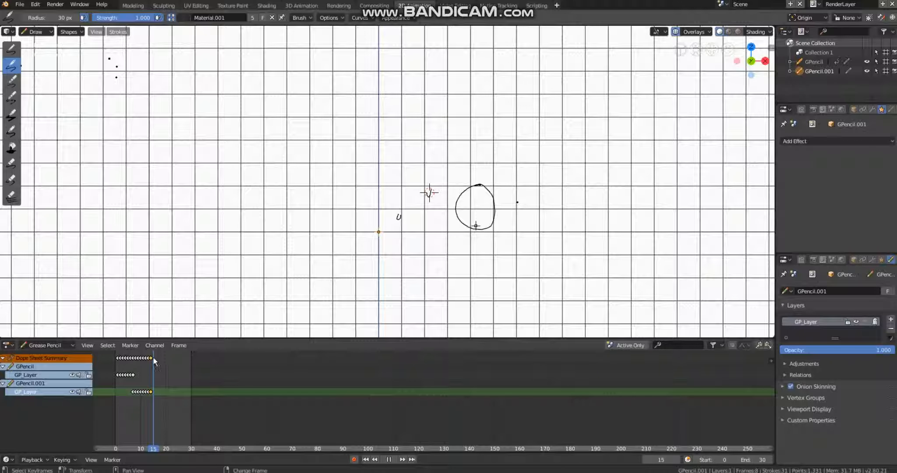
pyautogui.press('space')
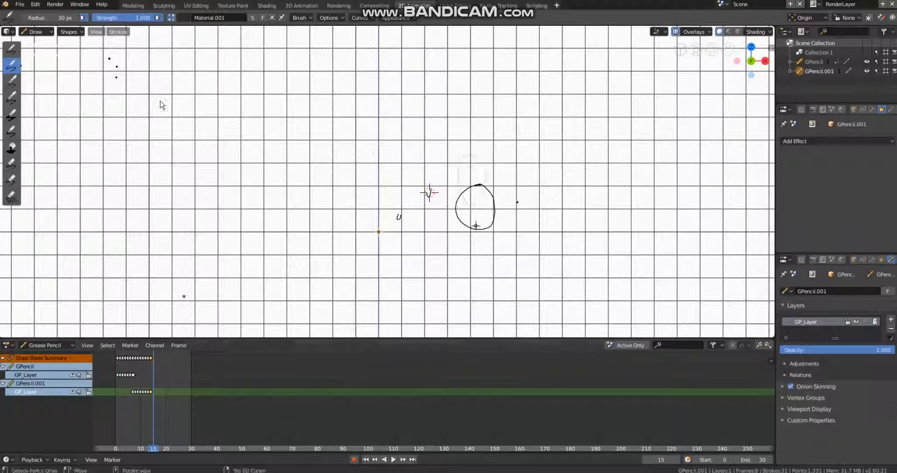
pyautogui.click(11, 179)
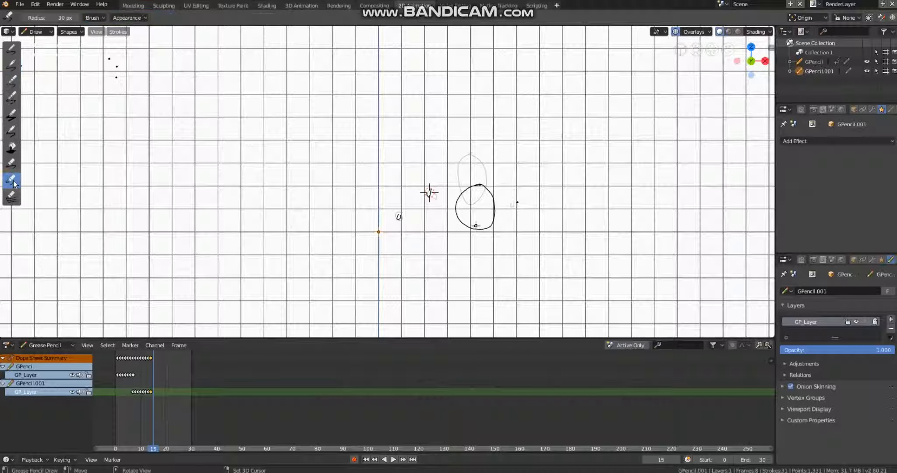
pyautogui.moveTo(395, 221)
pyautogui.mouseDown()
pyautogui.moveTo(398, 208)
pyautogui.moveTo(433, 196)
pyautogui.mouseUp()
pyautogui.moveTo(529, 218); pyautogui.dragTo(524, 211)
pyautogui.hotkey('ctrl', 'z')
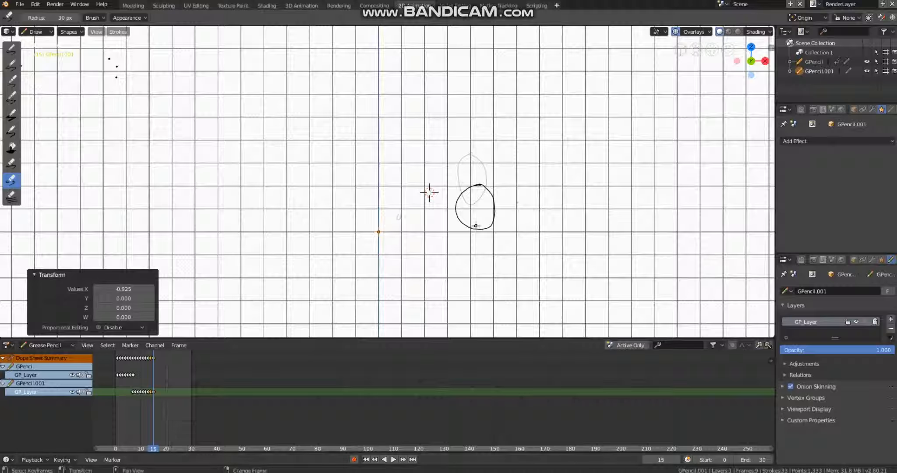
# Review the playing ball and dust animation from several angles, then return to frame 0 in front view.
pyautogui.press('space')
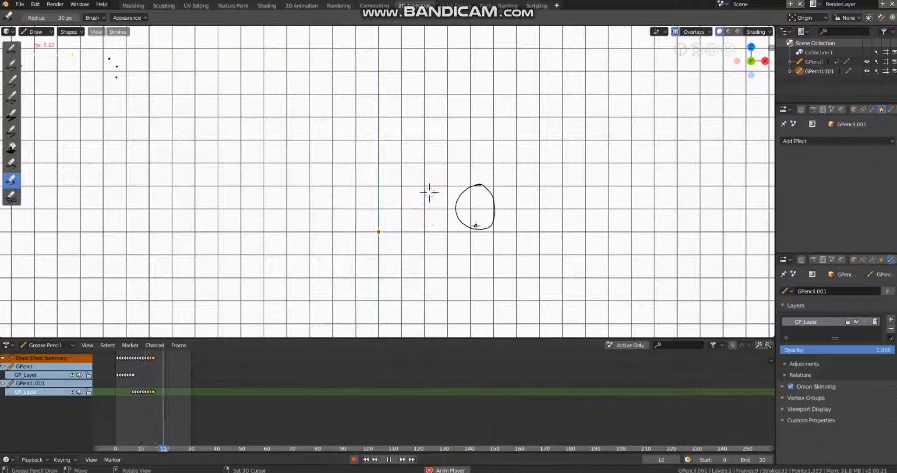
pyautogui.moveTo(475, 226); pyautogui.dragTo(544, 269, button='middle')
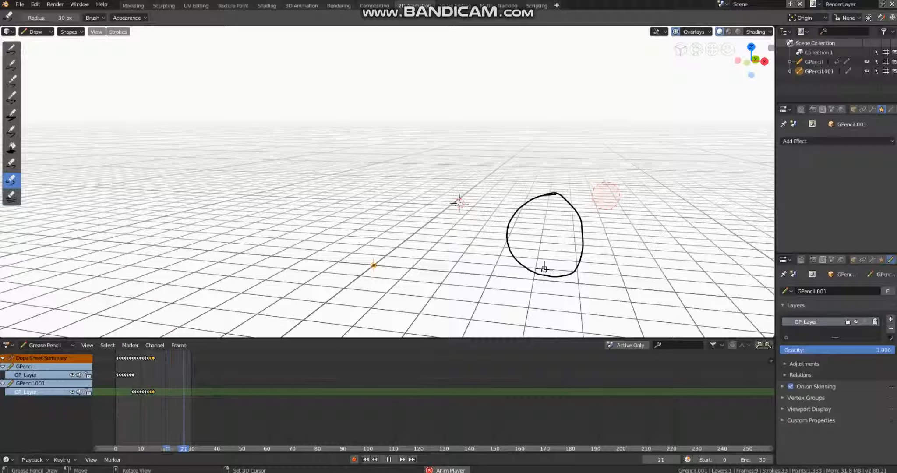
pyautogui.moveTo(544, 270); pyautogui.dragTo(510, 268, button='middle')
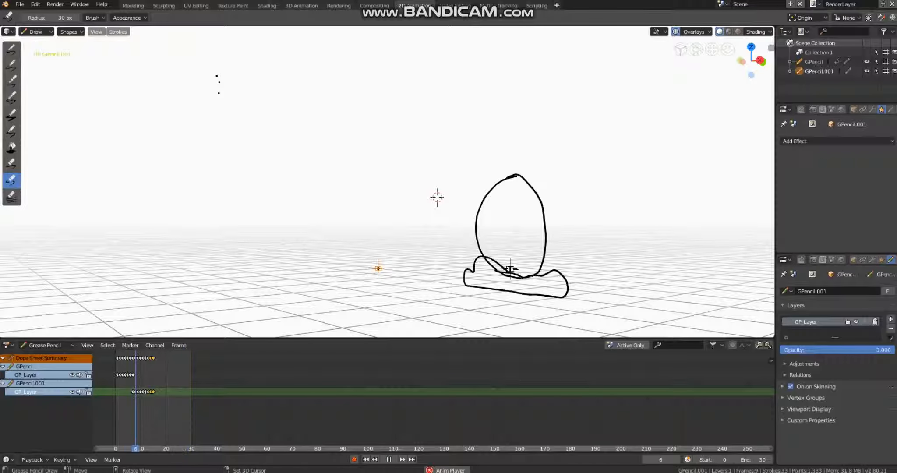
pyautogui.moveTo(432, 210); pyautogui.dragTo(495, 218, button='middle')
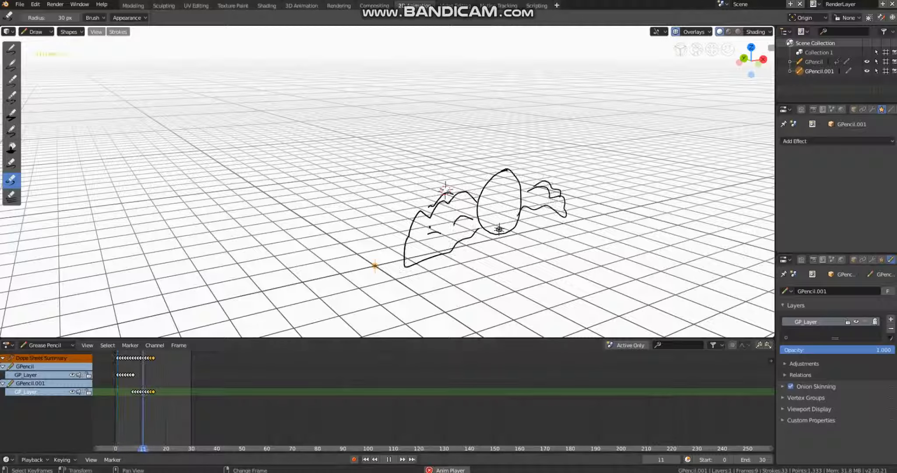
pyautogui.press('space')
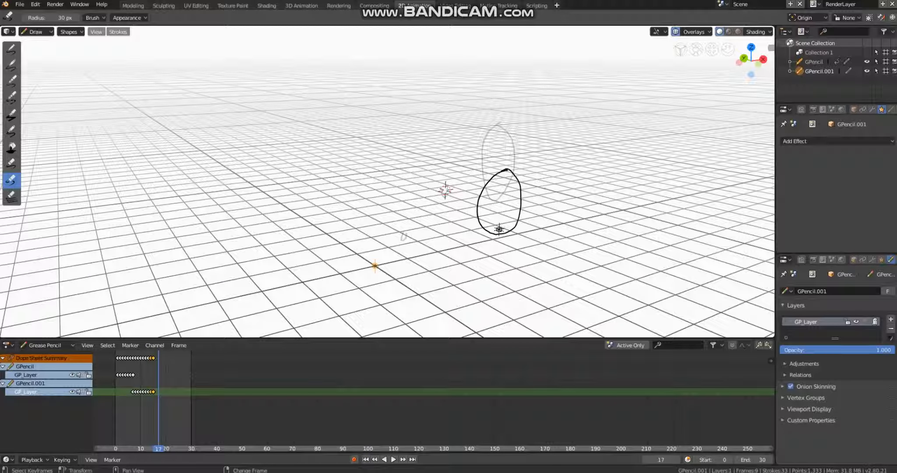
pyautogui.hotkey('shift', 'Left')
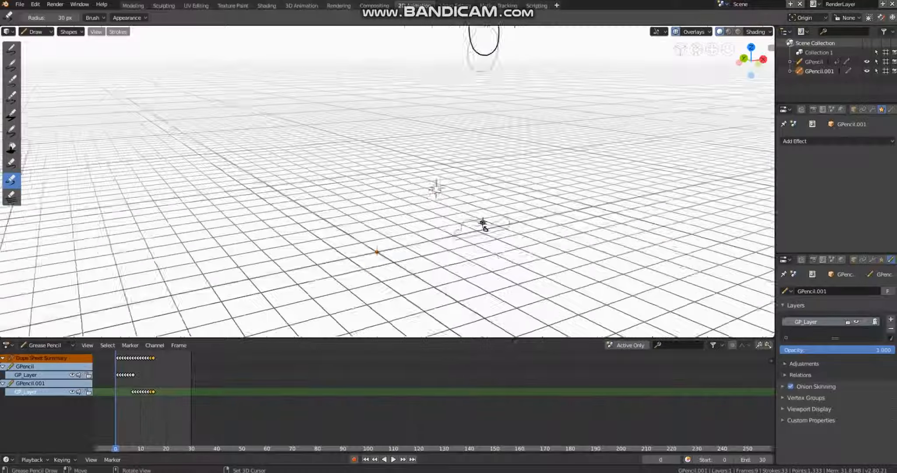
pyautogui.press('KP_1')
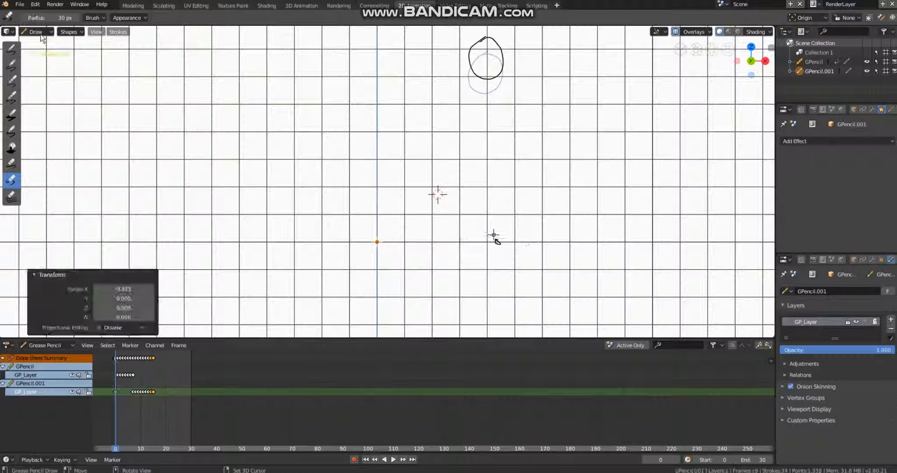
# Switch to Object Mode and select the falling ball's Grease Pencil object.
pyautogui.click(36, 31)
pyautogui.click(46, 43)
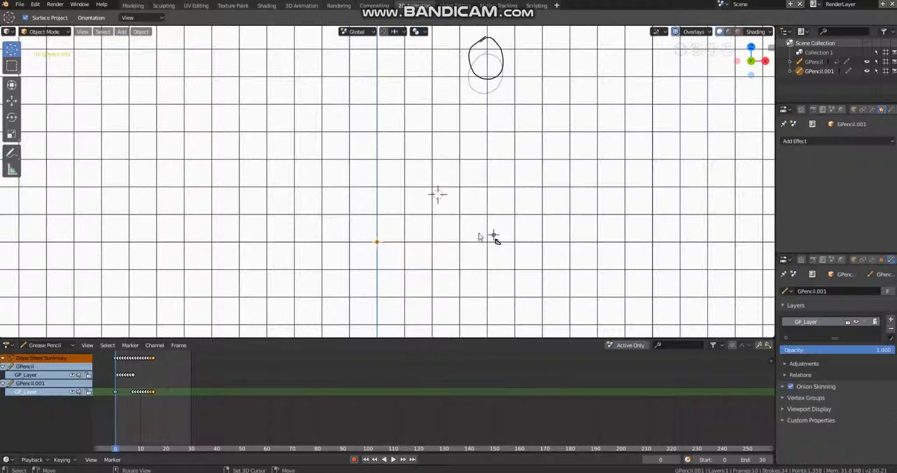
pyautogui.click(495, 240)
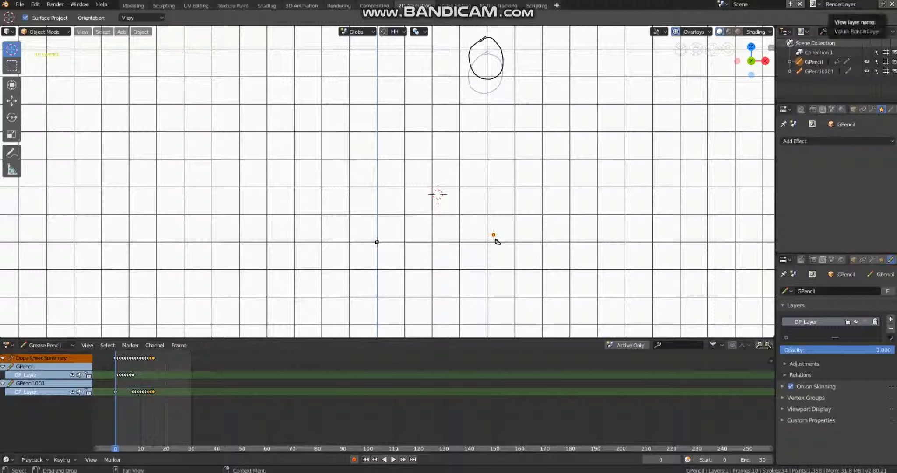
# Play the ball and dust animation in Object Mode, stop it, and return to the first frame.
pyautogui.scroll(-2, 507, 118)
pyautogui.scroll(1, 506, 112)
pyautogui.scroll(-1, 479, 127)
pyautogui.scroll(1, 263, 234)
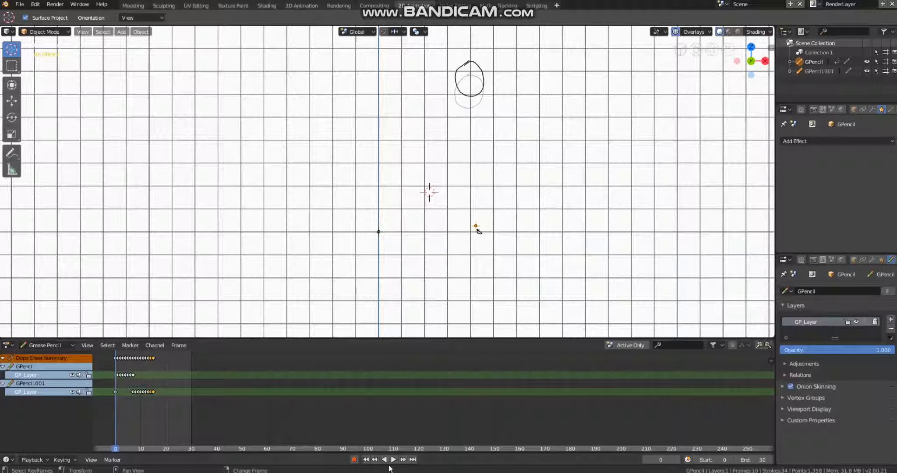
pyautogui.click(393, 459)
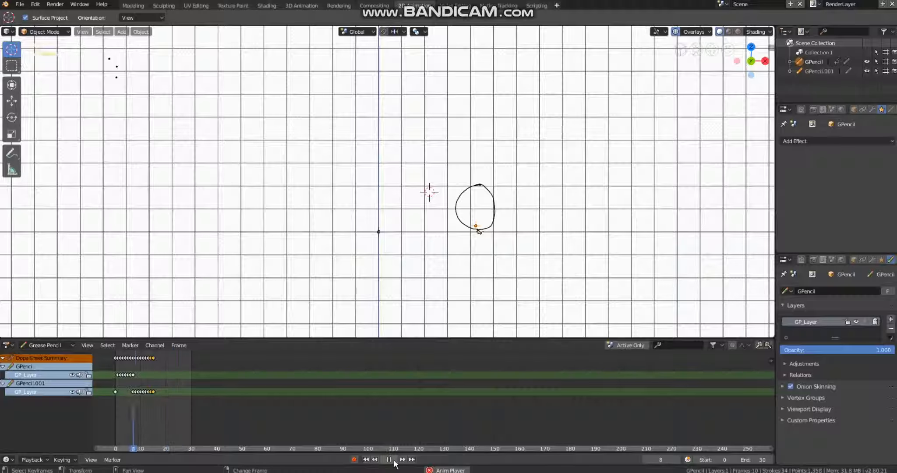
pyautogui.click(389, 459)
pyautogui.click(365, 459)
# Look at the ball object's effect and Grease Pencil modifier settings and inspect the scene in perspective and front view.
pyautogui.moveTo(570, 182); pyautogui.dragTo(465, 257, button='middle')
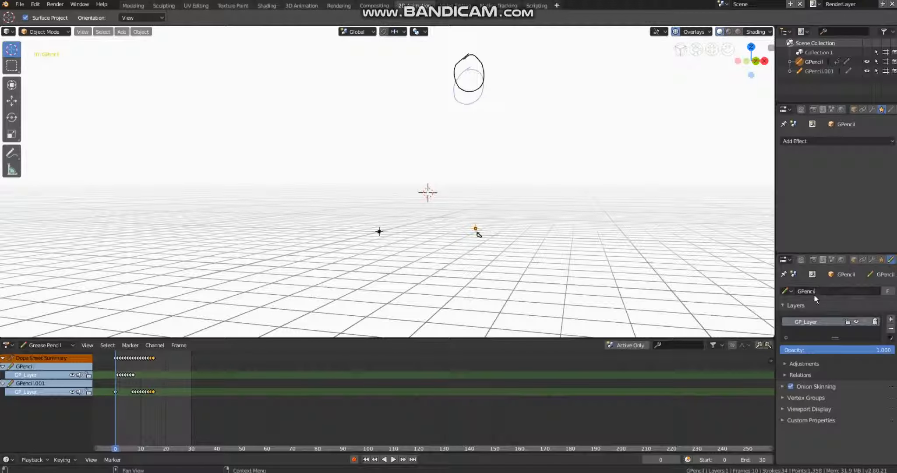
pyautogui.click(881, 260)
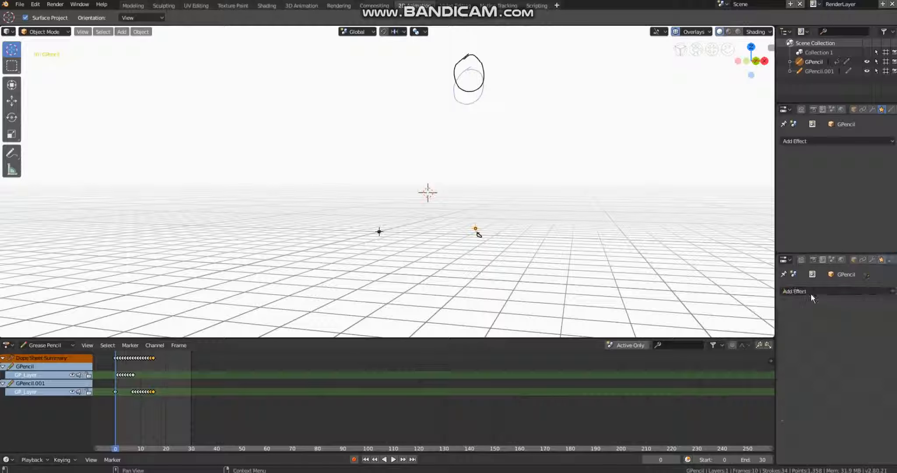
pyautogui.click(811, 296)
pyautogui.click(872, 259)
pyautogui.moveTo(592, 175); pyautogui.dragTo(515, 176, button='middle')
pyautogui.scroll(1, 513, 182)
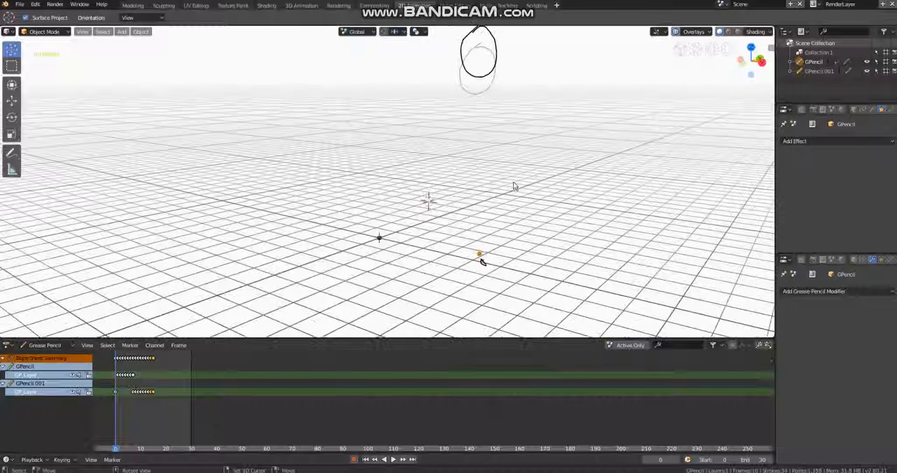
pyautogui.scroll(-4, 516, 171)
pyautogui.scroll(1, 486, 178)
pyautogui.scroll(-1, 487, 178)
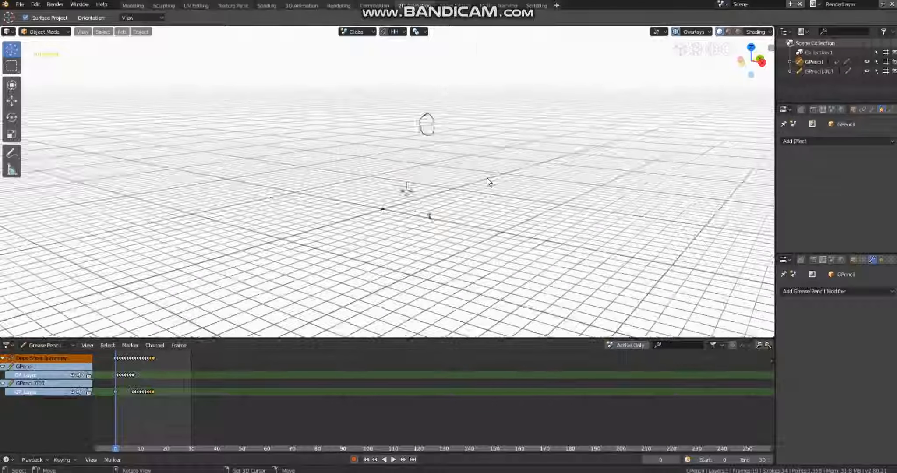
pyautogui.press('KP_1')
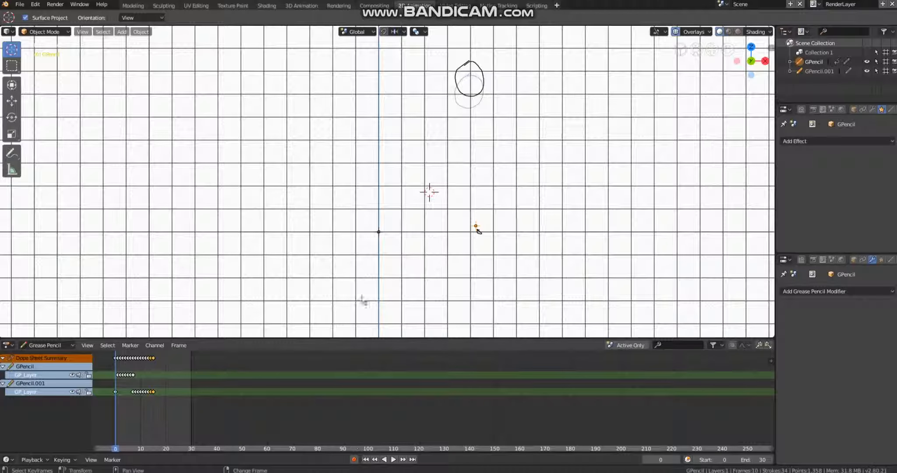
# Add a new blank Grease Pencil object at the 3D cursor.
pyautogui.scroll(-4, 132, 49)
pyautogui.hotkey('shift', 'a')
pyautogui.moveTo(105, 53)
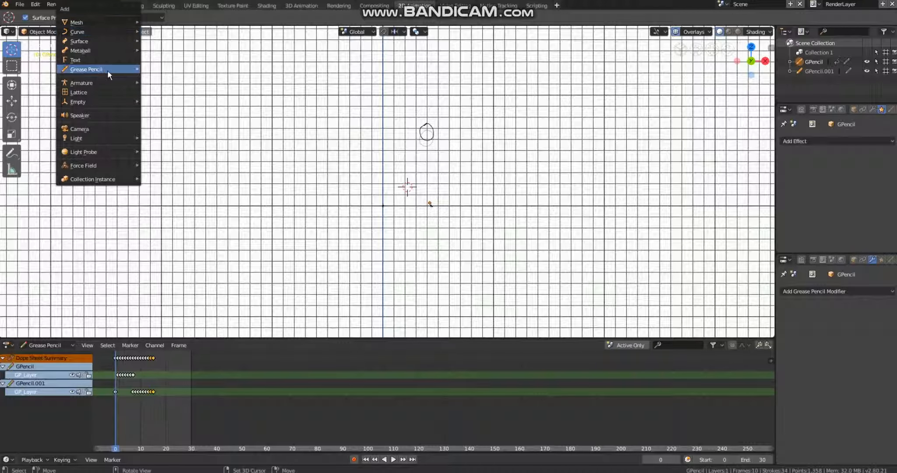
pyautogui.moveTo(108, 69)
pyautogui.click(167, 69)
pyautogui.scroll(4, 426, 200)
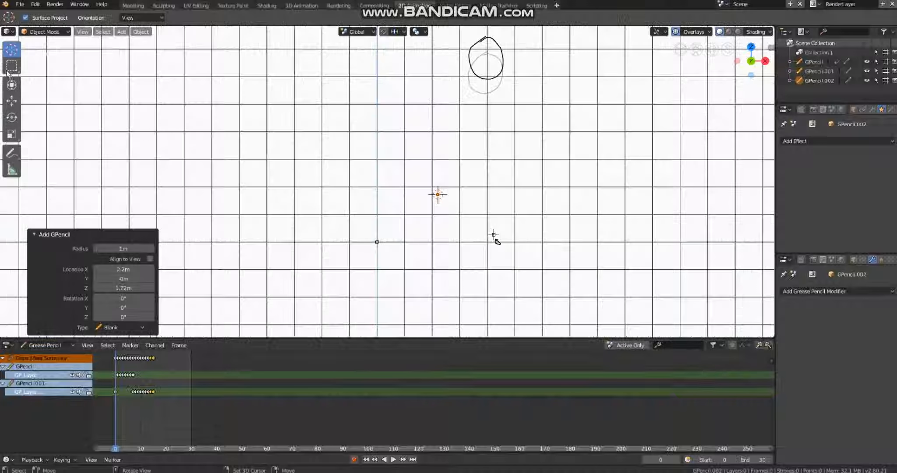
# In Draw mode, sketch a small upright oval with a scribbled top to the left of the ball using the Draw Pen.
pyautogui.click(62, 27)
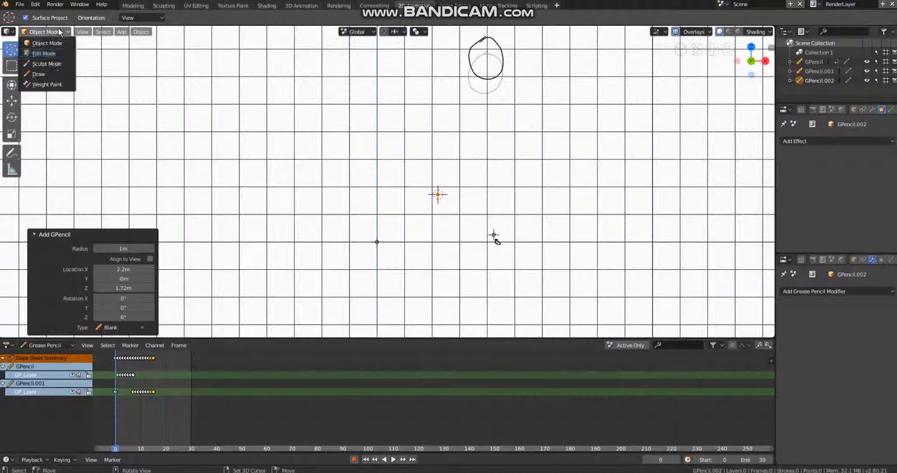
pyautogui.click(53, 79)
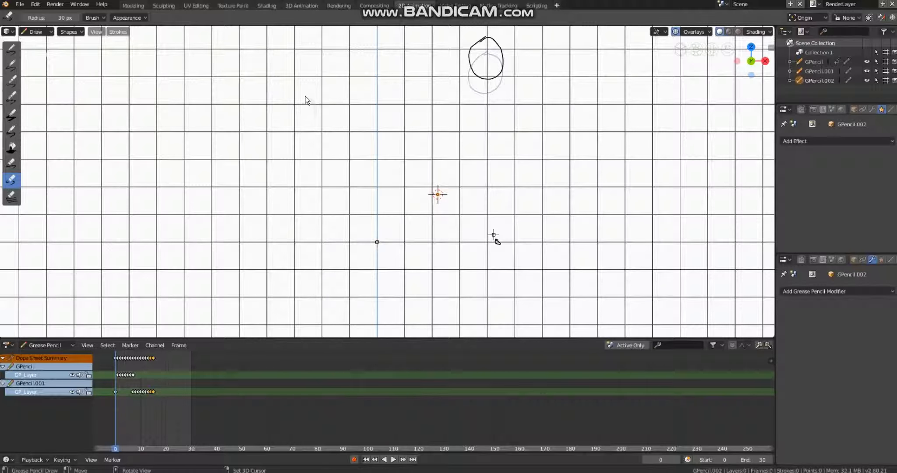
pyautogui.click(17, 68)
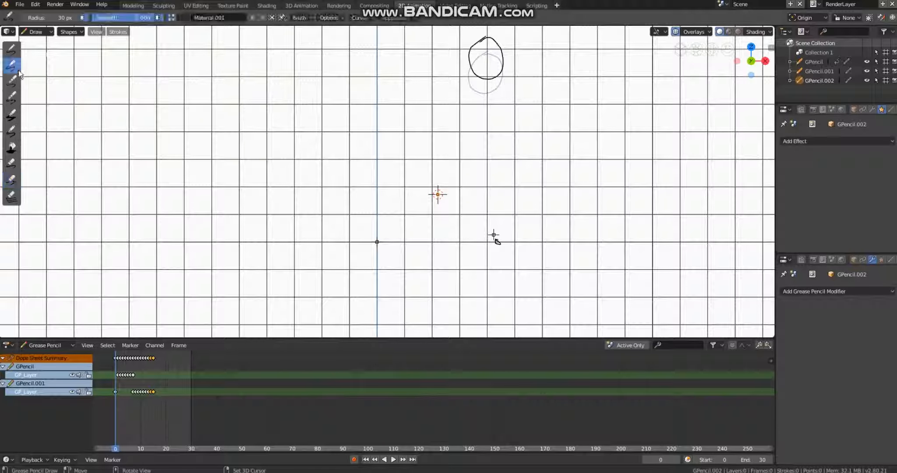
pyautogui.moveTo(288, 84); pyautogui.dragTo(294, 116)
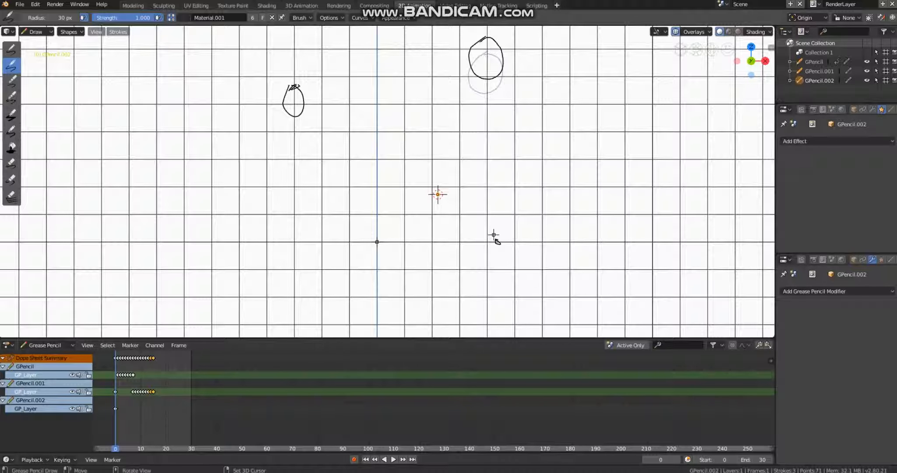
# Return to Object Mode and add an Armature modifier to the new oval's Grease Pencil object.
pyautogui.click(43, 36)
pyautogui.click(38, 44)
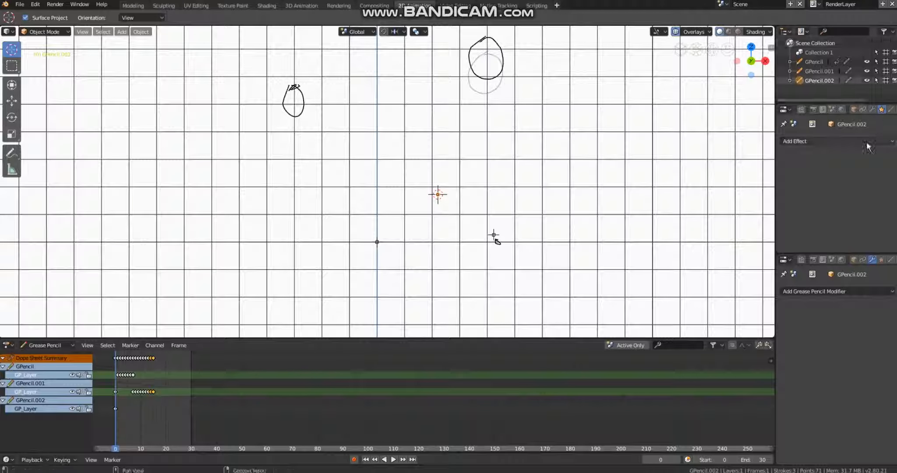
pyautogui.click(872, 110)
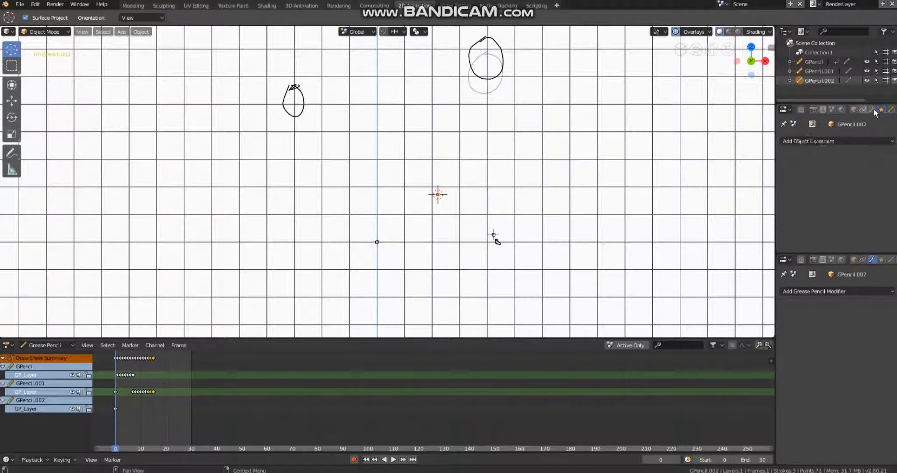
pyautogui.click(847, 141)
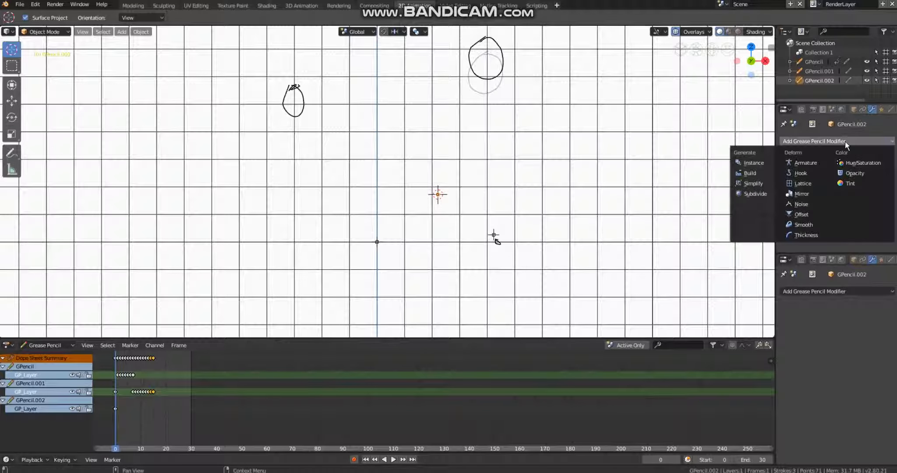
pyautogui.click(812, 163)
# Add a single-bone armature and move it about -5.23 m in X and 2.86 m in Z, inside the small oval.
pyautogui.hotkey('shift', 'a')
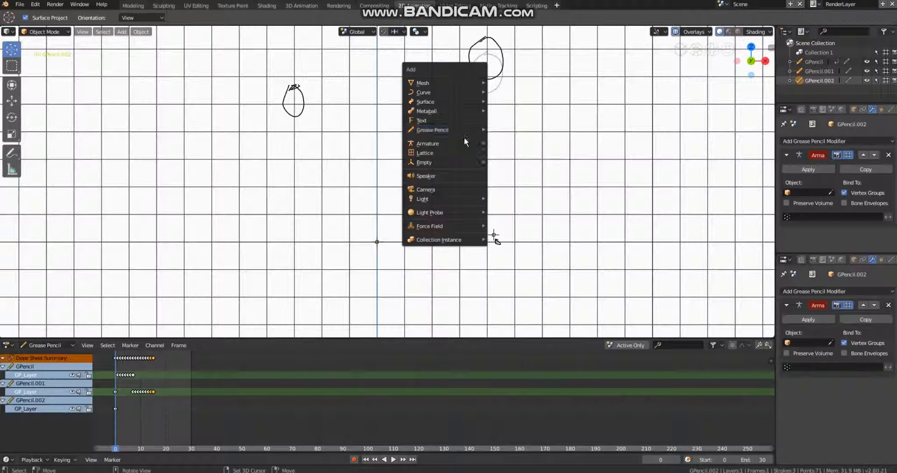
pyautogui.moveTo(464, 143)
pyautogui.click(511, 143)
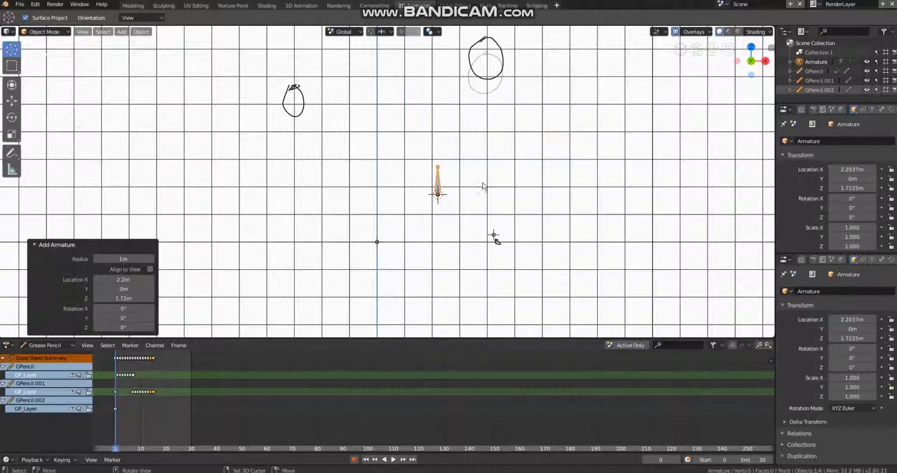
pyautogui.press('g')
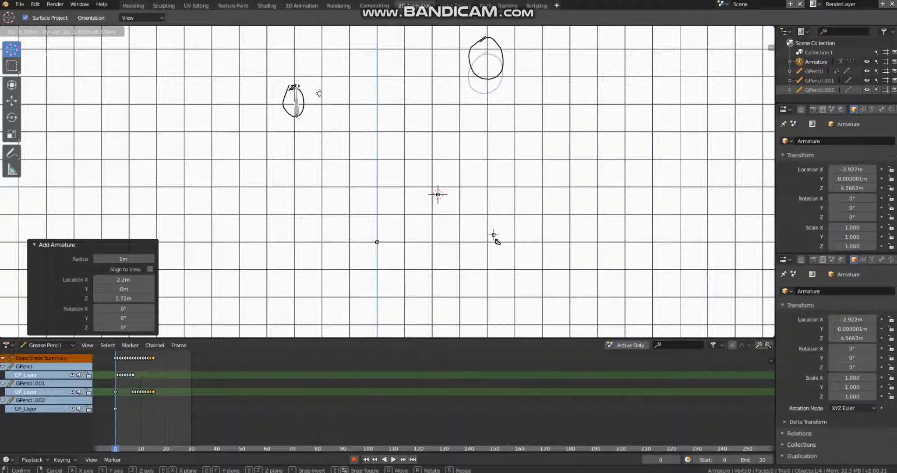
pyautogui.click(316, 93)
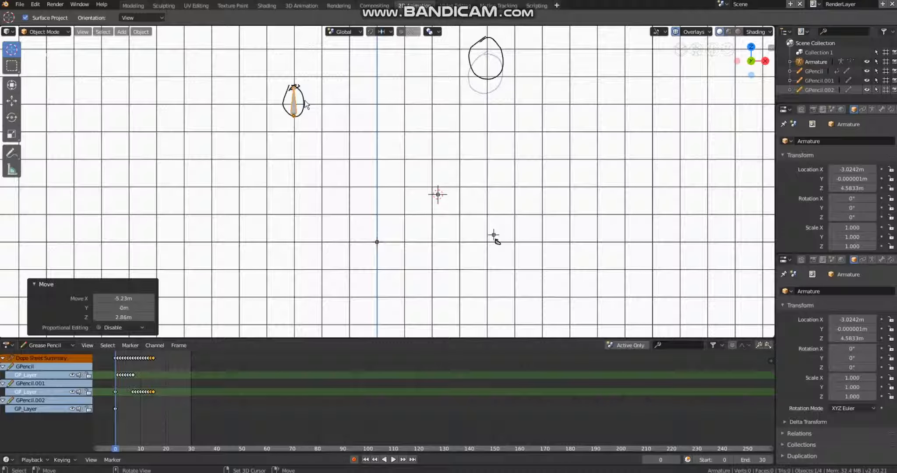
# Select the small oval's Grease Pencil object and set the new armature as the target object of its Armature modifier.
pyautogui.click(487, 234)
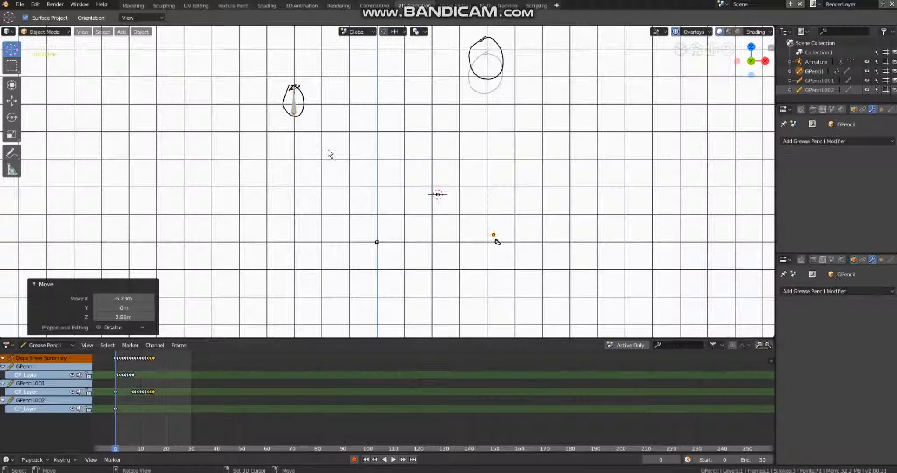
pyautogui.scroll(-3, 434, 201)
pyautogui.scroll(3, 394, 232)
pyautogui.click(377, 242)
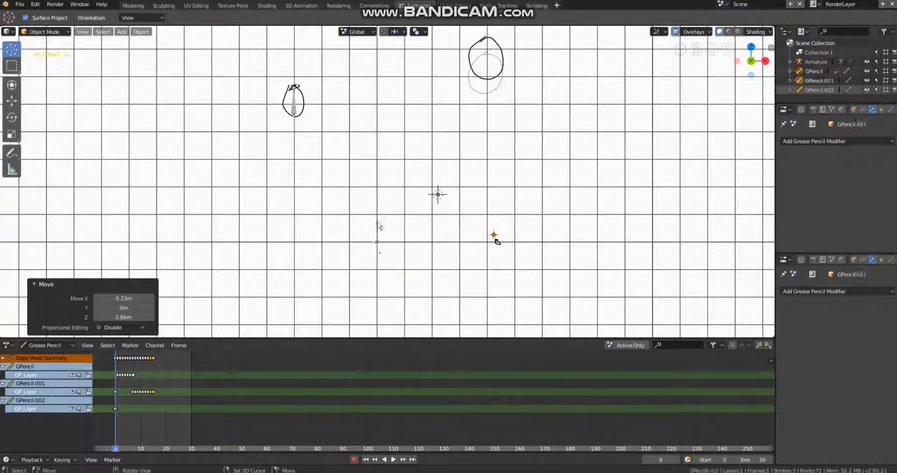
pyautogui.press('g')
pyautogui.rightClick(439, 202)
pyautogui.rightClick(440, 197)
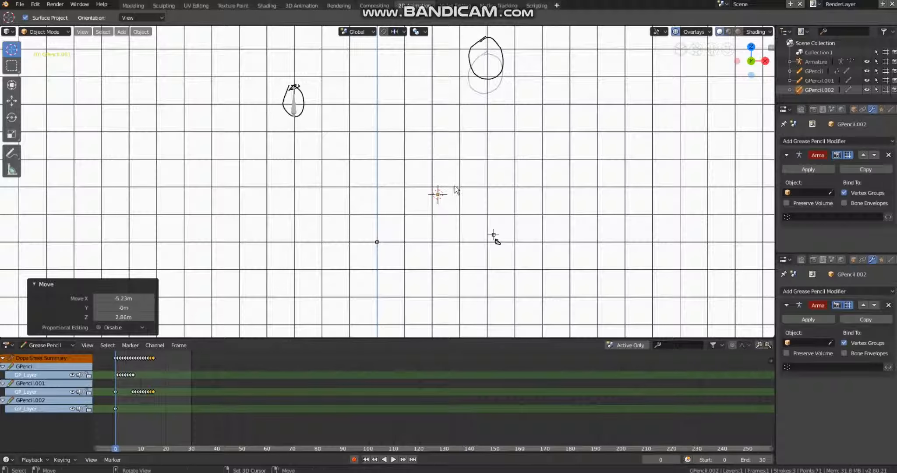
pyautogui.press('g')
pyautogui.rightClick(446, 169)
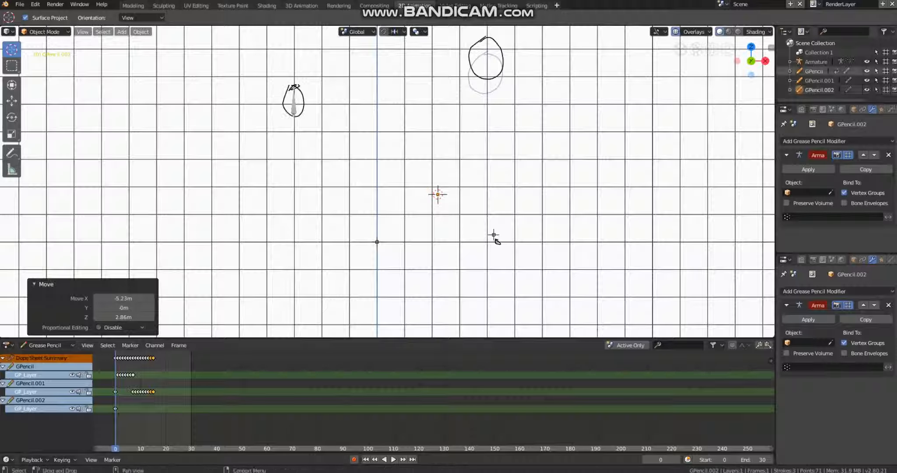
pyautogui.click(829, 192)
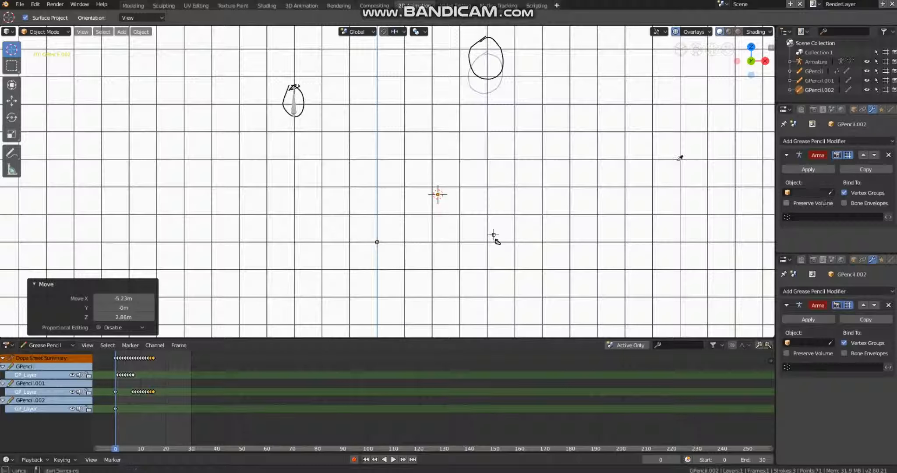
pyautogui.click(299, 100)
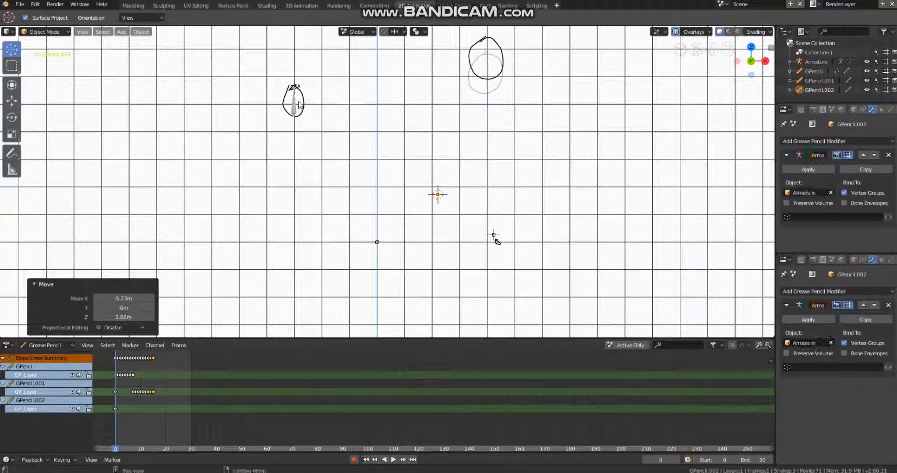
# Try rotating the armature's bone in Pose Mode to test whether the oval follows, and return to Object Mode.
pyautogui.rightClick(294, 102)
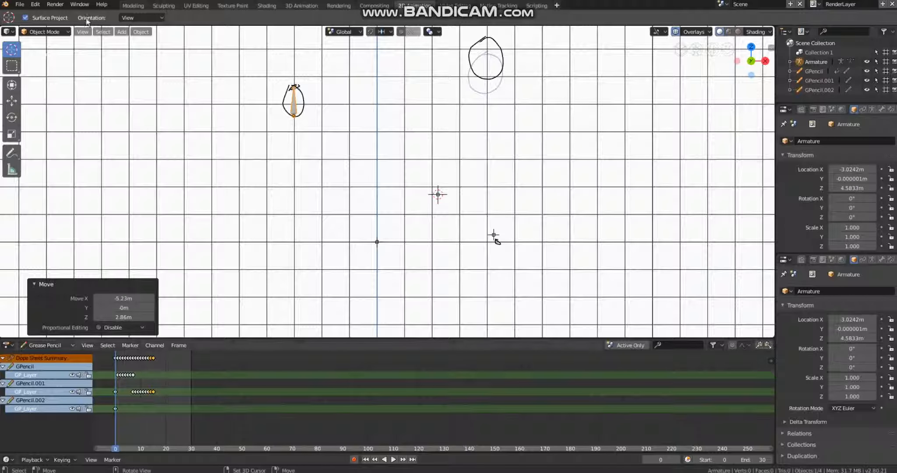
pyautogui.click(43, 33)
pyautogui.click(44, 64)
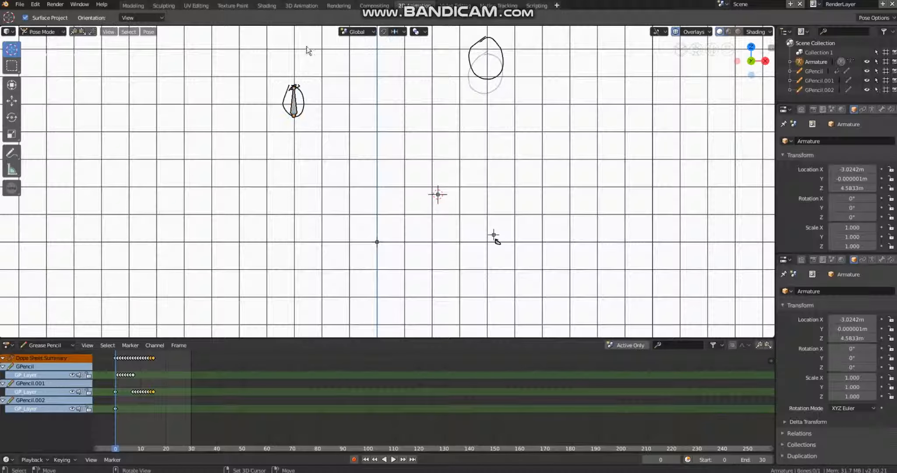
pyautogui.click(292, 102)
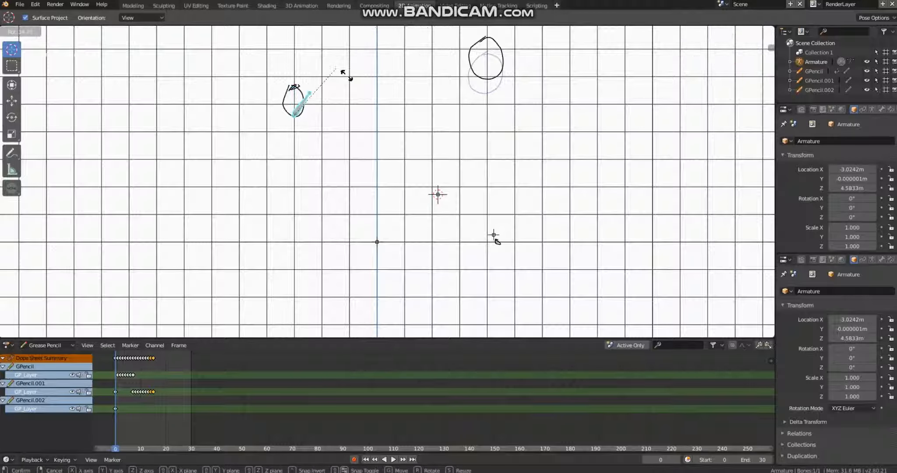
pyautogui.click(44, 32)
pyautogui.click(42, 44)
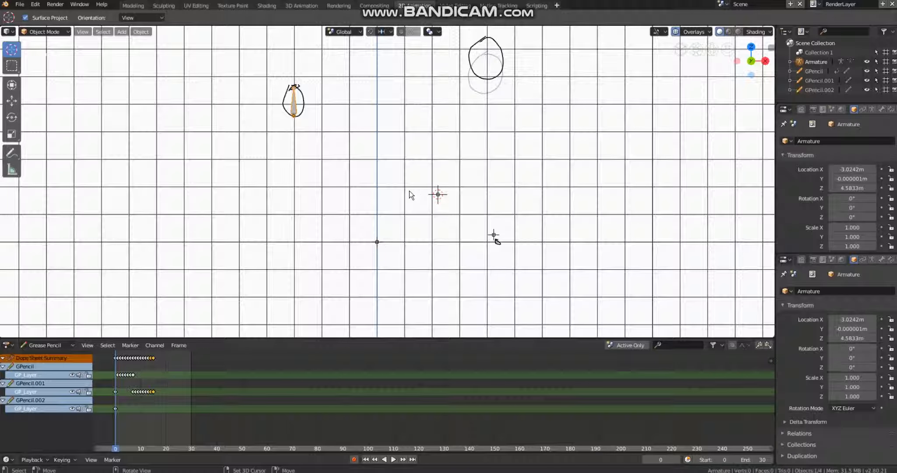
# Parent the small oval's Grease Pencil object to the armature using Armature Deform With Automatic Weights.
pyautogui.click(376, 240)
pyautogui.click(439, 198)
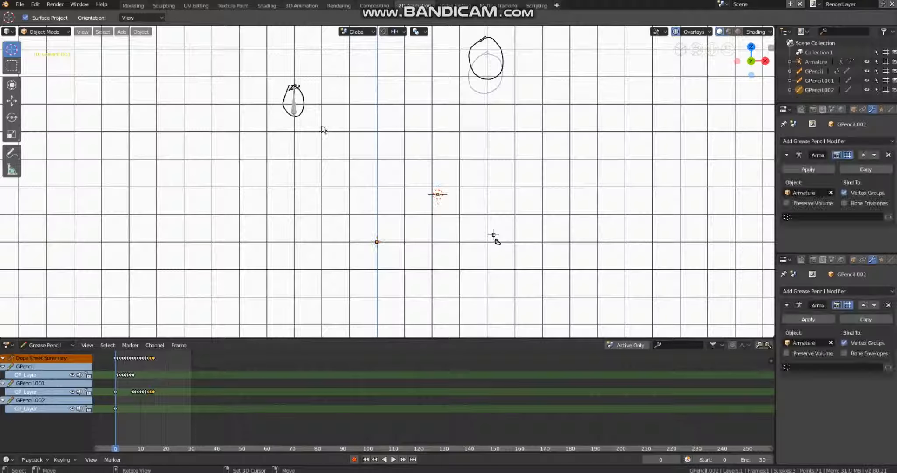
pyautogui.keyDown('shift'); pyautogui.click(296, 109); pyautogui.keyUp('shift')
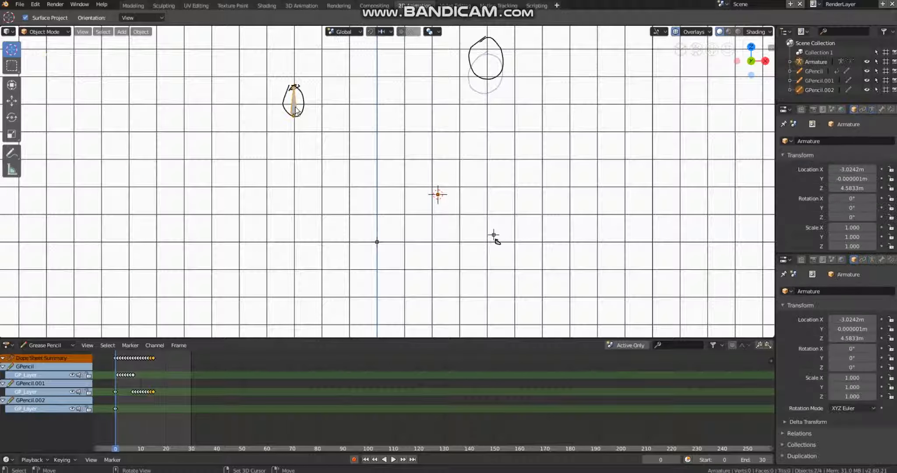
pyautogui.hotkey('ctrl', 'p')
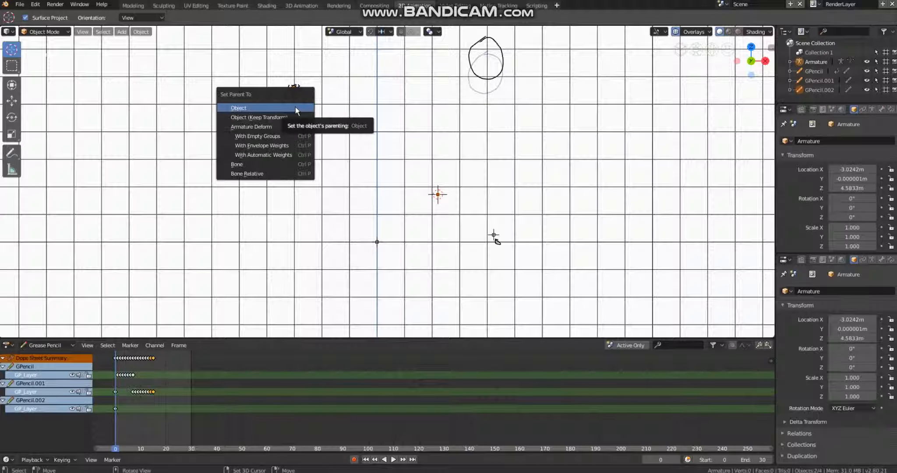
pyautogui.click(262, 155)
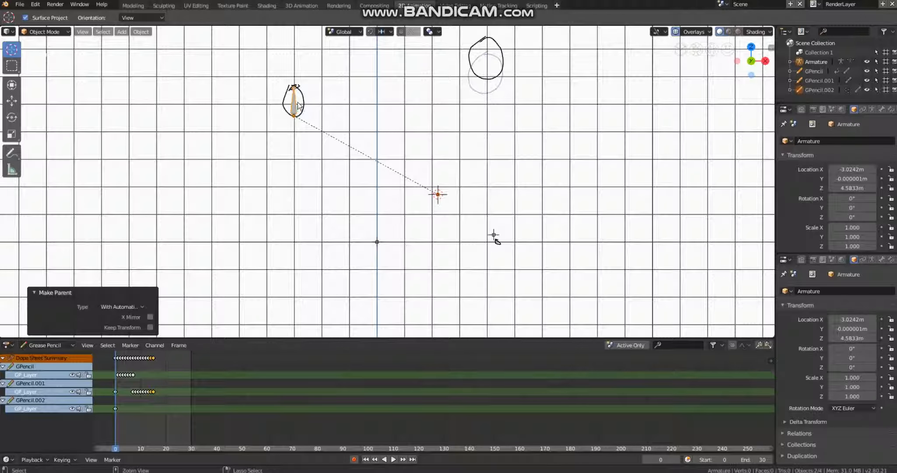
# In Pose Mode, test rotating the bone and scale it up by about 1.44 to deform the oval.
pyautogui.hotkey('ctrl', 'Tab')
pyautogui.press('r')
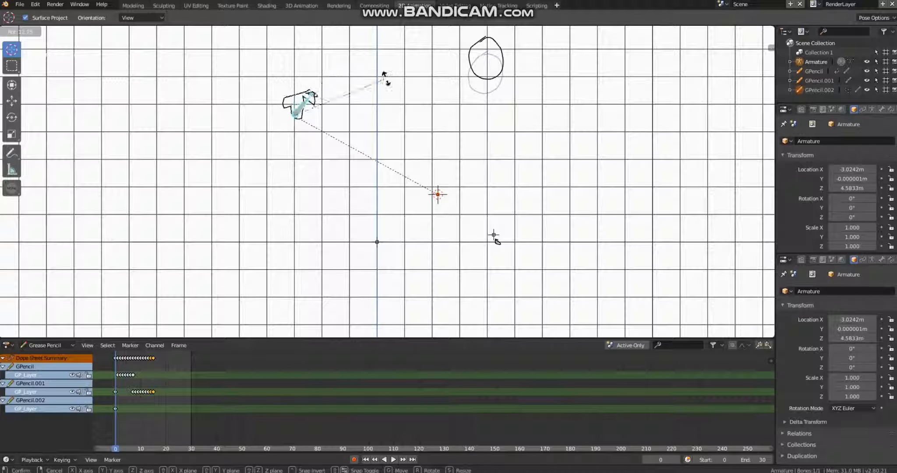
pyautogui.rightClick(405, 91)
pyautogui.press('s')
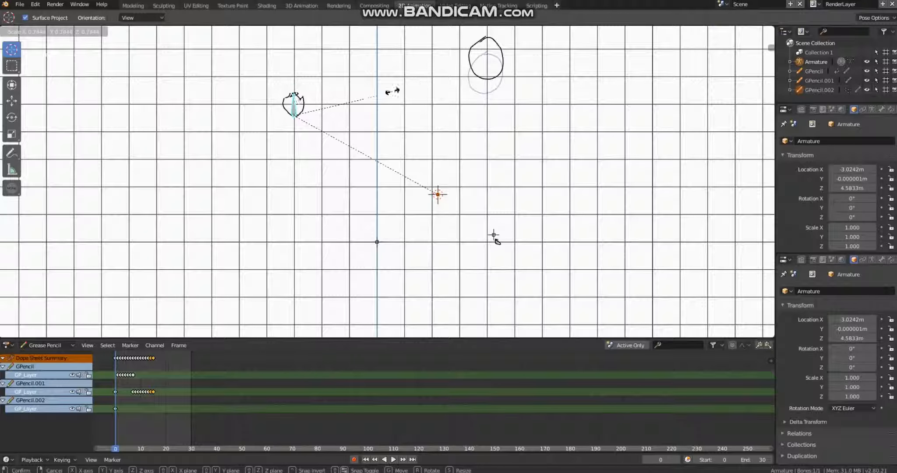
pyautogui.click(447, 82)
pyautogui.press('r')
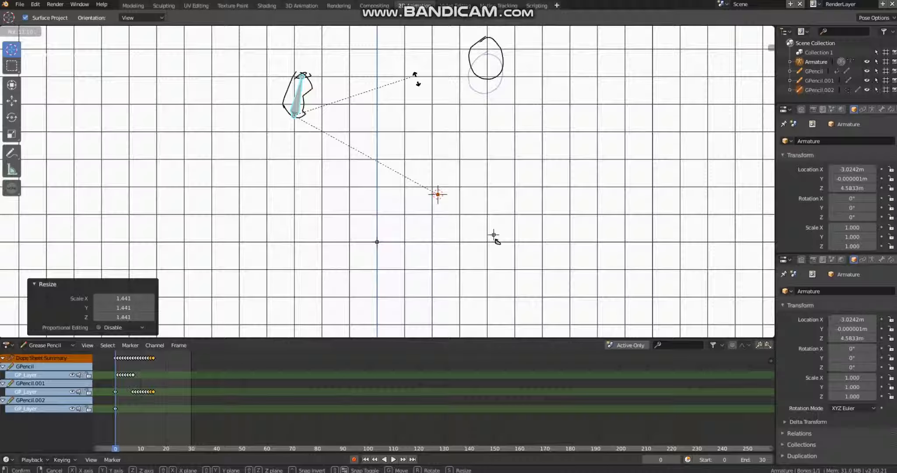
pyautogui.rightClick(349, 65)
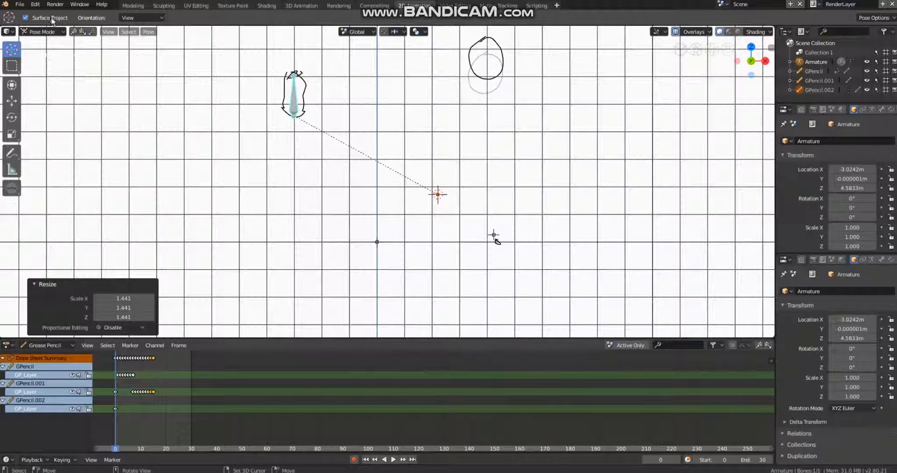
# Return to Object Mode and delete the armature together with the small oval's Grease Pencil object.
pyautogui.click(42, 31)
pyautogui.click(42, 32)
pyautogui.click(41, 32)
pyautogui.click(46, 43)
pyautogui.press('g')
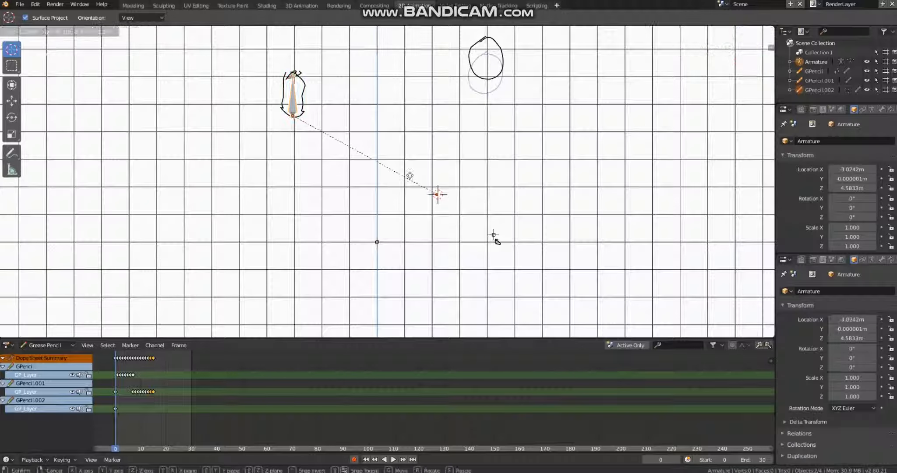
pyautogui.rightClick(289, 127)
pyautogui.press('Delete')
# Examine the ball's strokes and onion-skin outline in perspective, both up close and from far away.
pyautogui.moveTo(438, 122)
pyautogui.mouseDown(button='middle')
pyautogui.moveTo(358, 135)
pyautogui.moveTo(425, 122)
pyautogui.moveTo(514, 134)
pyautogui.moveTo(439, 165)
pyautogui.moveTo(354, 168)
pyautogui.moveTo(420, 194)
pyautogui.mouseUp(button='middle')
pyautogui.scroll(4, 422, 188)
pyautogui.keyDown('shift'); pyautogui.moveTo(432, 154); pyautogui.dragTo(486, 284, button='middle'); pyautogui.keyUp('shift')
pyautogui.scroll(5, 468, 195)
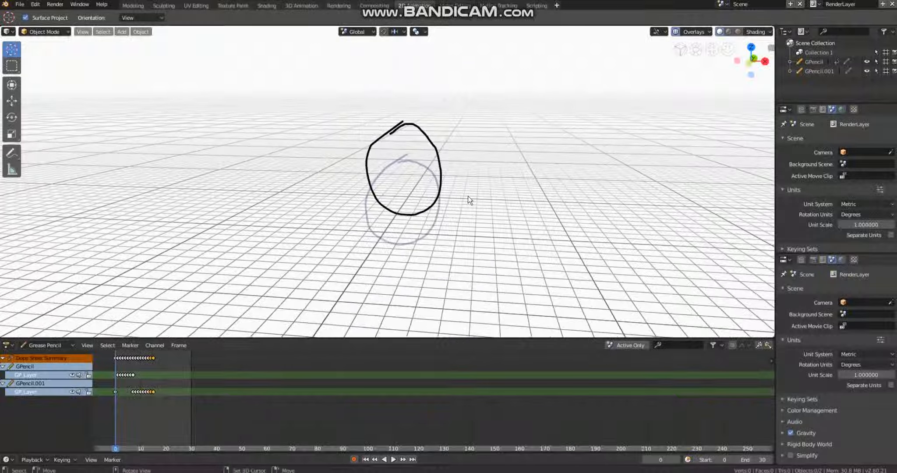
pyautogui.scroll(3, 478, 195)
pyautogui.scroll(5, 428, 204)
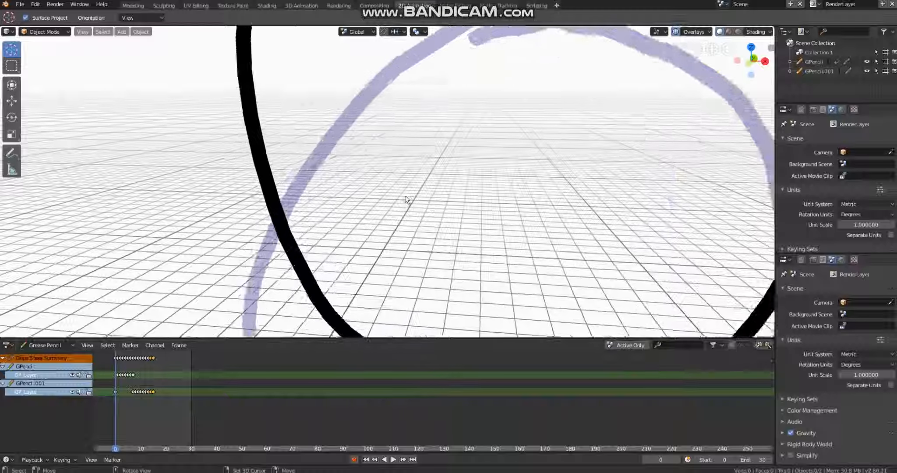
pyautogui.scroll(-2, 422, 183)
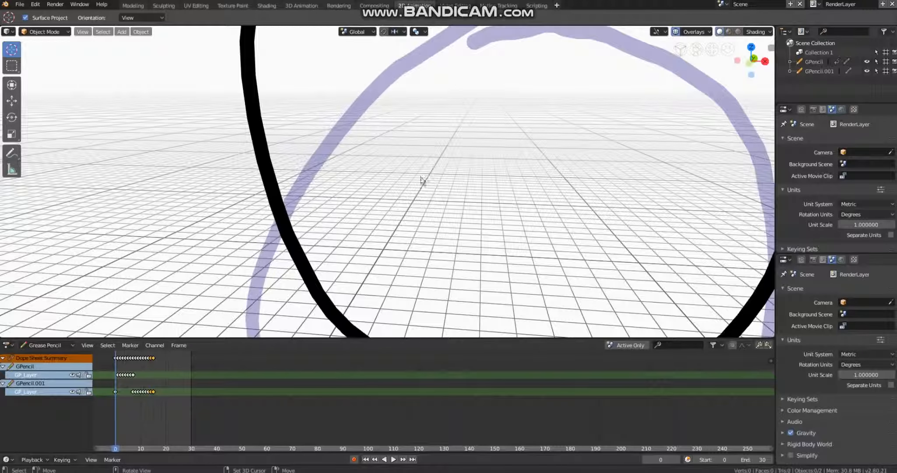
pyautogui.scroll(-2, 400, 180)
pyautogui.scroll(3, 401, 179)
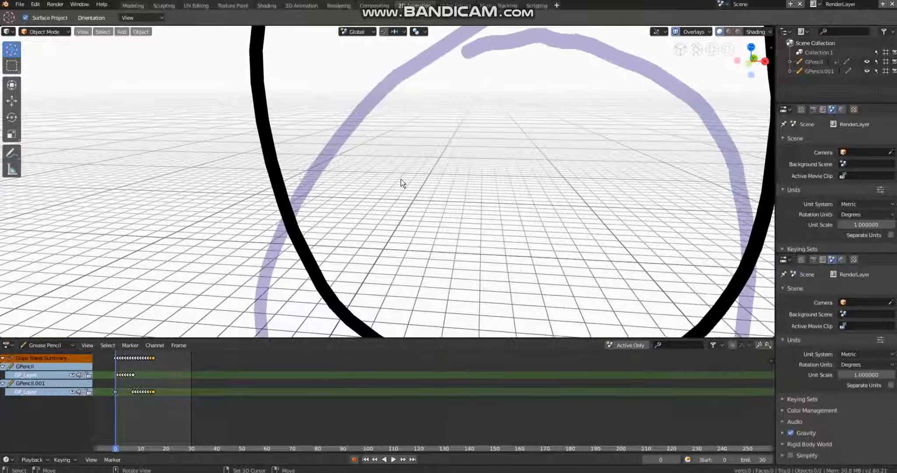
pyautogui.keyDown('shift'); pyautogui.moveTo(355, 55); pyautogui.dragTo(356, 127, button='middle'); pyautogui.keyUp('shift')
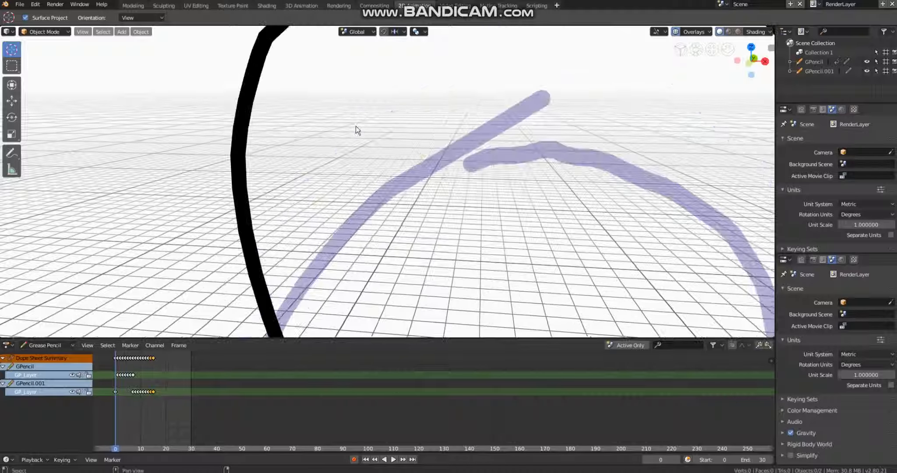
pyautogui.moveTo(315, 187)
pyautogui.keyDown('shift'); pyautogui.mouseDown(button='middle')
pyautogui.moveTo(312, 250)
pyautogui.moveTo(380, 81)
pyautogui.mouseUp(button='middle'); pyautogui.keyUp('shift')
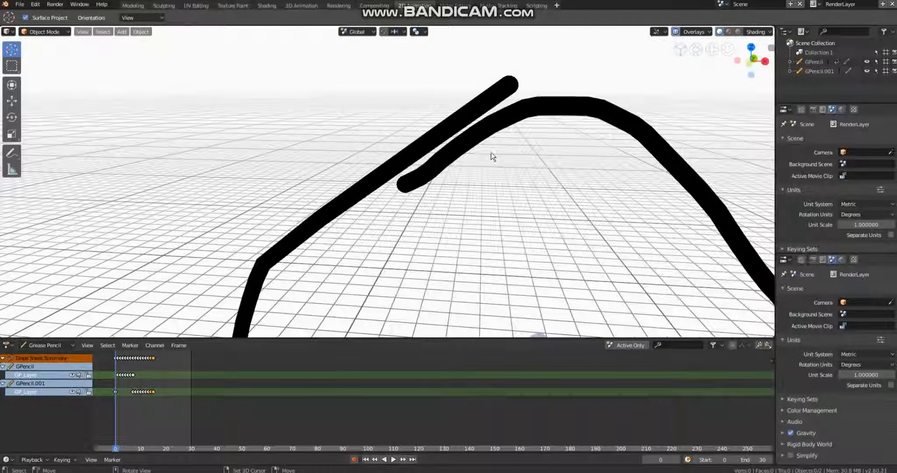
pyautogui.scroll(-10, 491, 153)
pyautogui.keyDown('shift'); pyautogui.moveTo(476, 242); pyautogui.dragTo(528, 100, button='middle'); pyautogui.keyUp('shift')
pyautogui.scroll(-10, 535, 176)
pyautogui.scroll(6, 557, 173)
pyautogui.scroll(-6, 576, 156)
pyautogui.scroll(10, 560, 148)
pyautogui.scroll(-5, 560, 148)
pyautogui.scroll(-3, 559, 148)
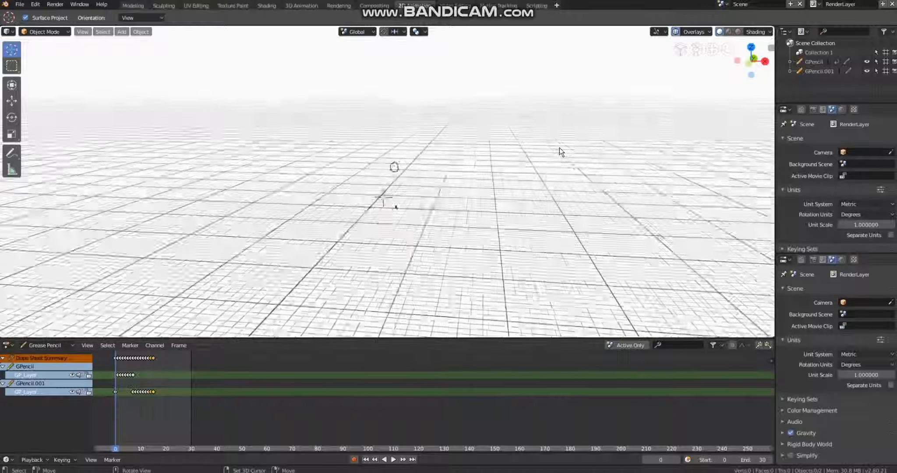
pyautogui.scroll(8, 559, 148)
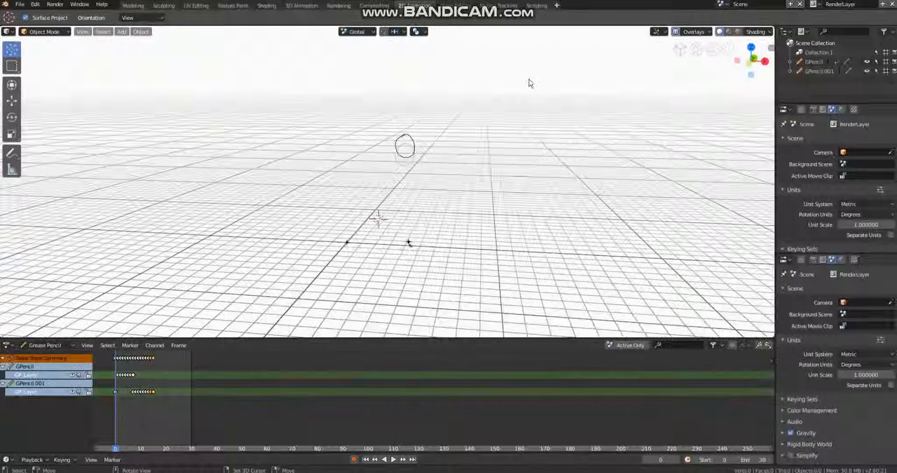
pyautogui.scroll(-5, 579, 169)
pyautogui.scroll(3, 578, 169)
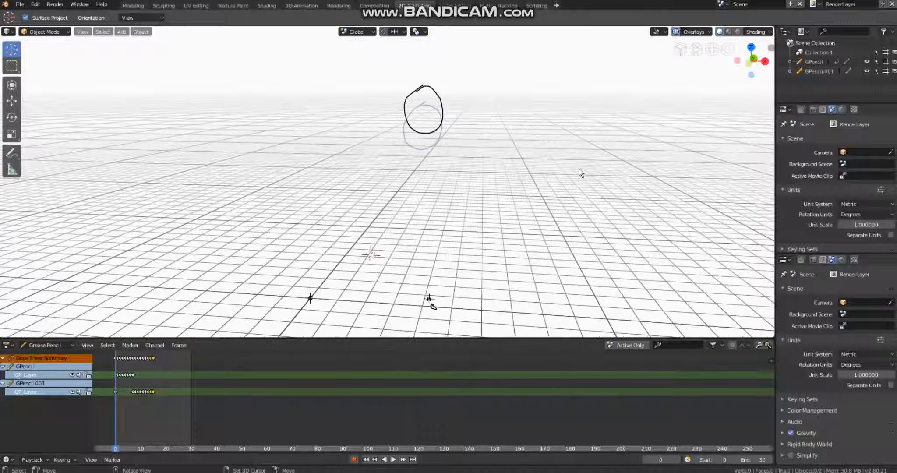